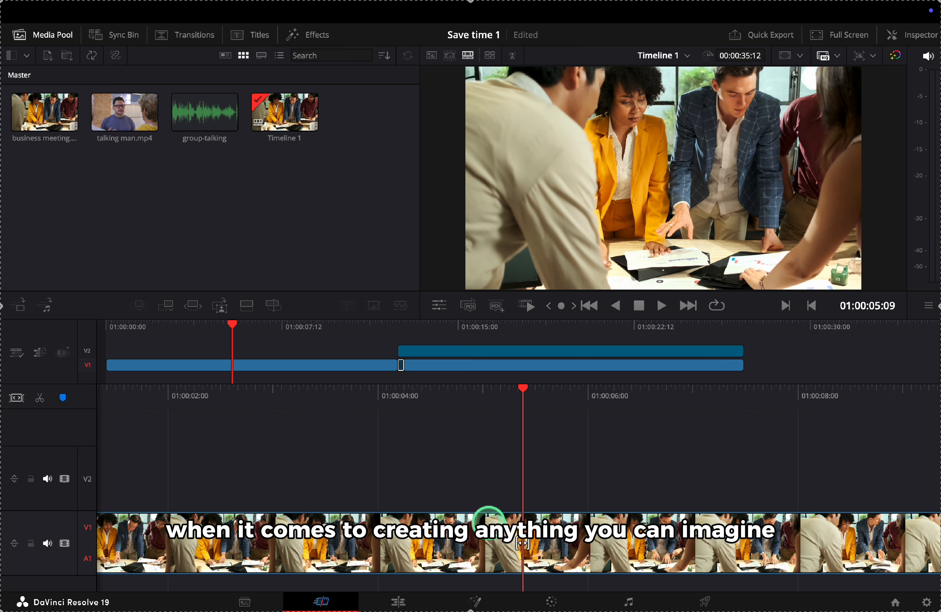
Switch to the Fusion page to show the clip's MediaIn1 → MediaOut1 node graph
{"action": "left_click", "coordinate": [475, 603]}
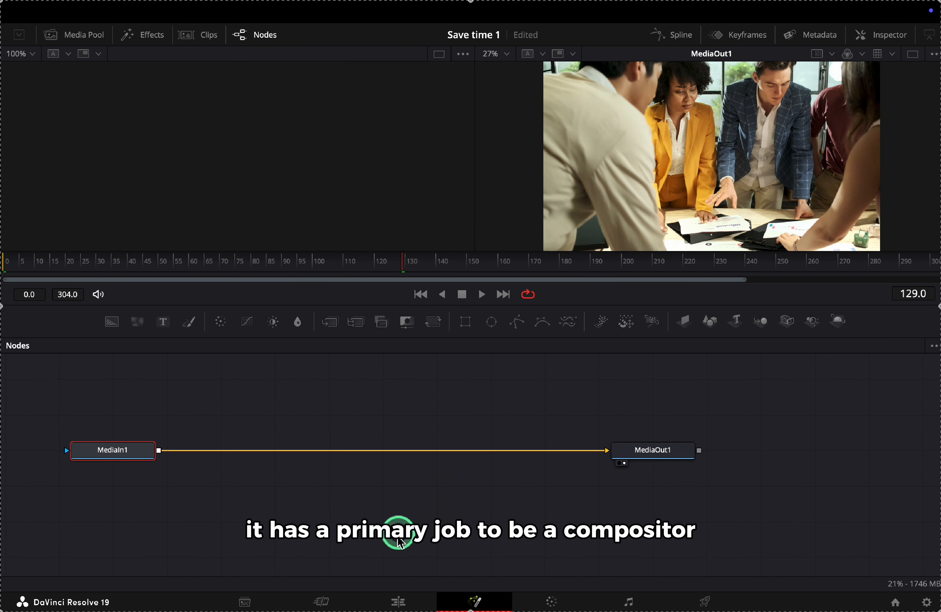
Move the playhead to the talking-man clip at 01:00:15:15, then reopen Fusion with the Media Pool shown
{"action": "left_click", "coordinate": [380, 607]}
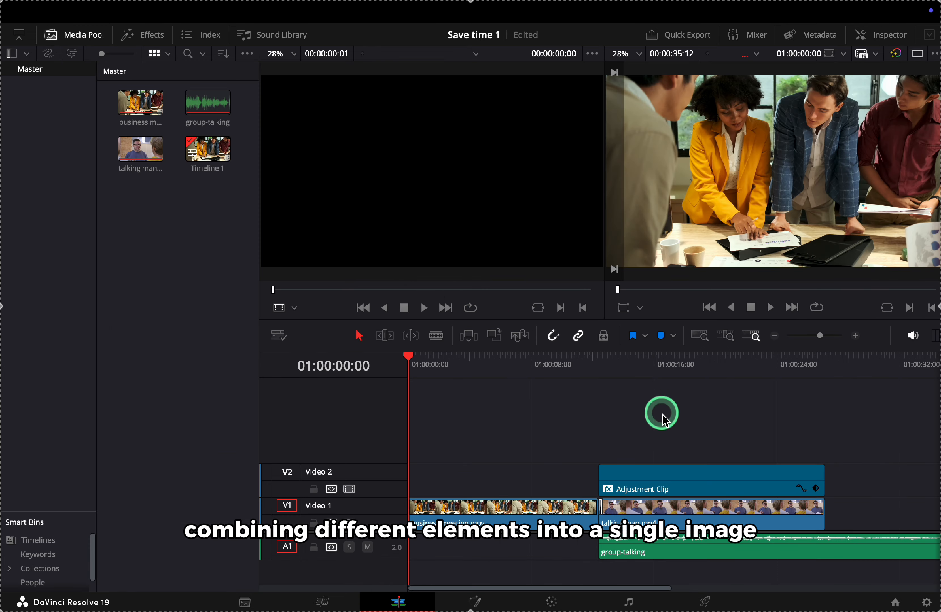
{"action": "left_click_drag", "start_coordinate": [652, 384], "coordinate": [652, 505]}
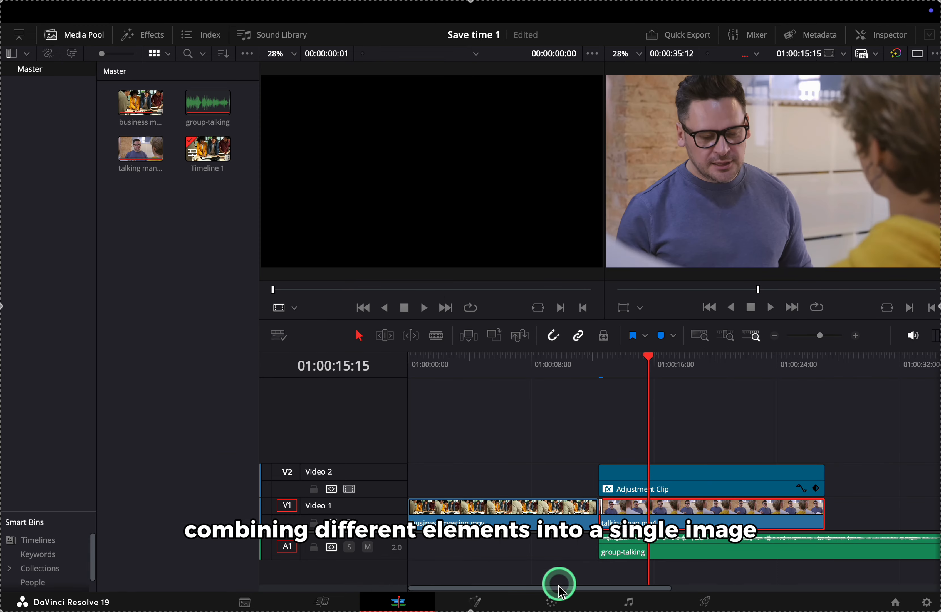
{"action": "left_click", "coordinate": [492, 602]}
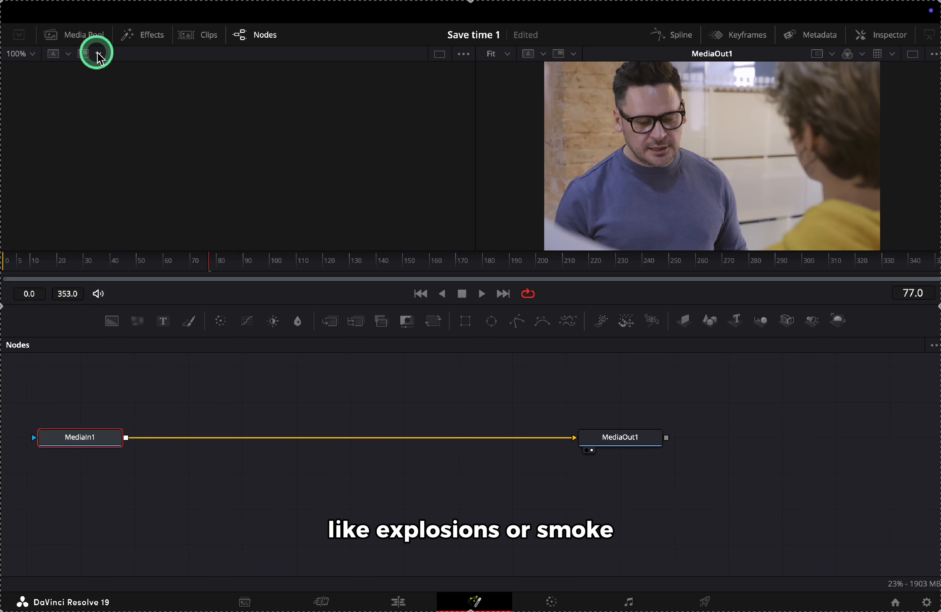
{"action": "left_click", "coordinate": [85, 36]}
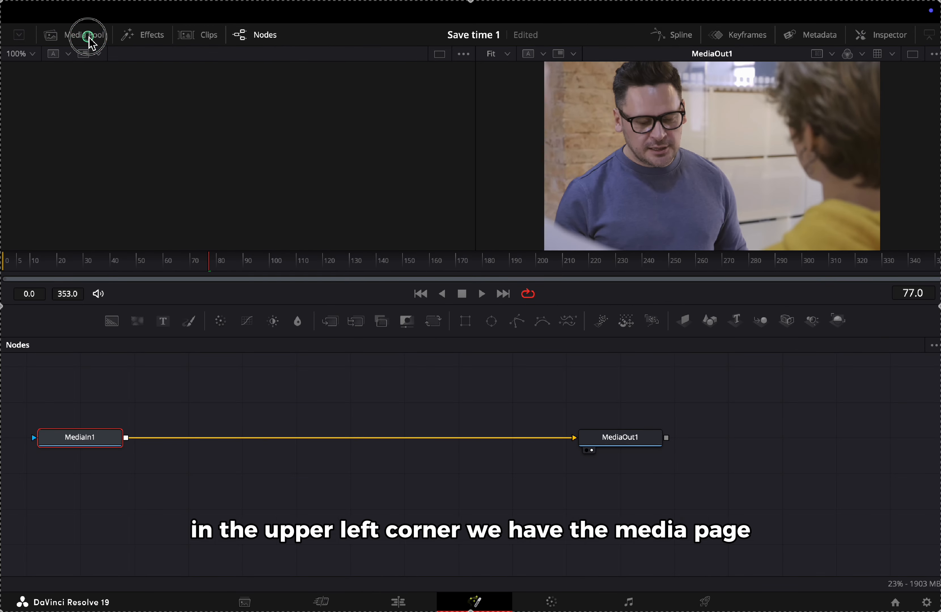
Close the Media Pool and restore the default layout with Workspace > Reset UI Layout
{"action": "left_click", "coordinate": [88, 37]}
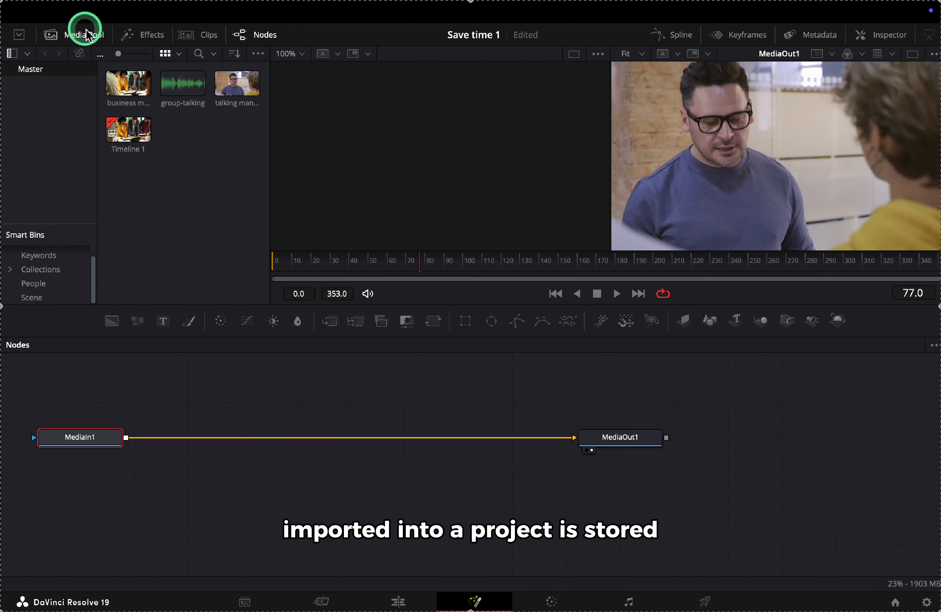
{"action": "left_click", "coordinate": [86, 34]}
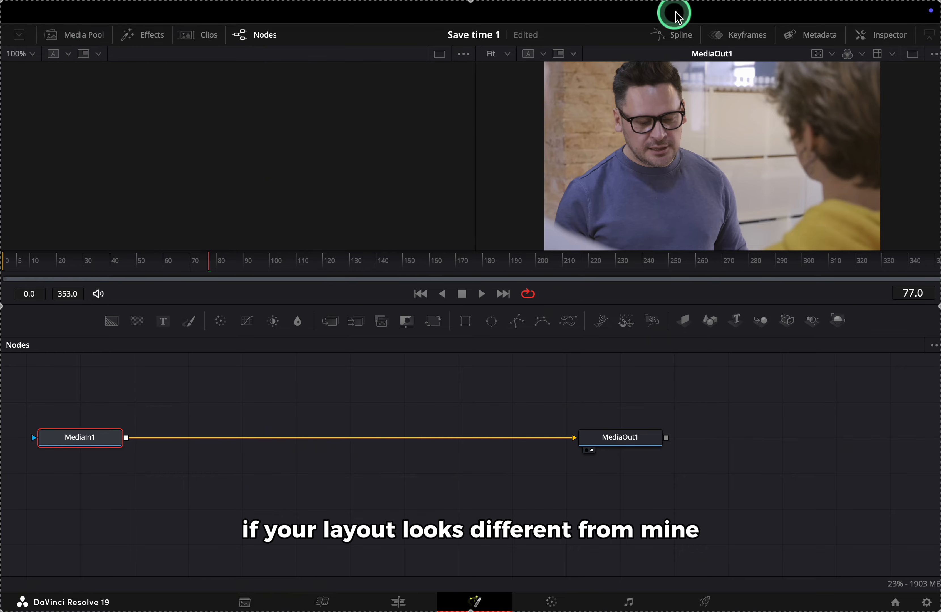
{"action": "mouse_move", "coordinate": [676, 8]}
{"action": "left_click", "coordinate": [582, 22]}
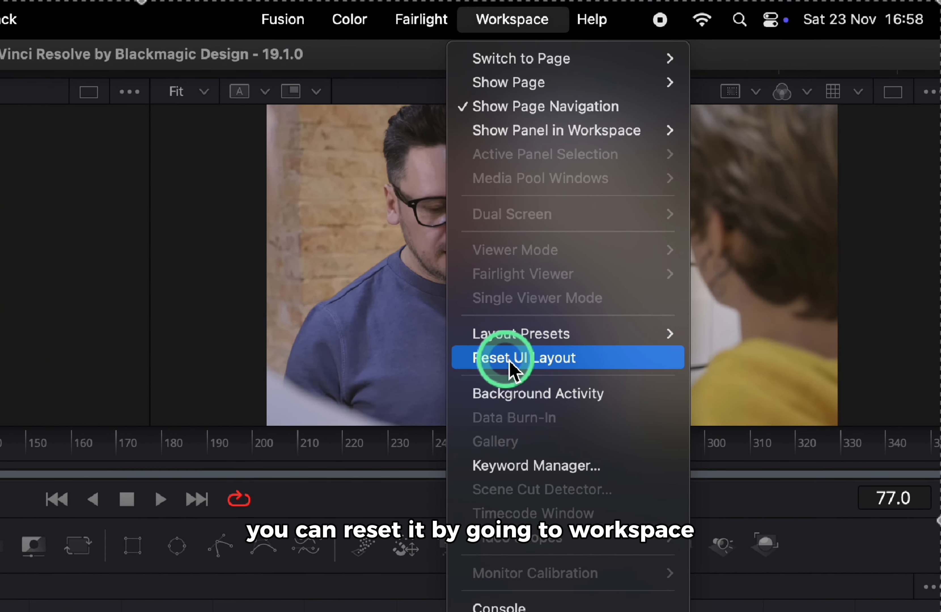
{"action": "left_click", "coordinate": [589, 364]}
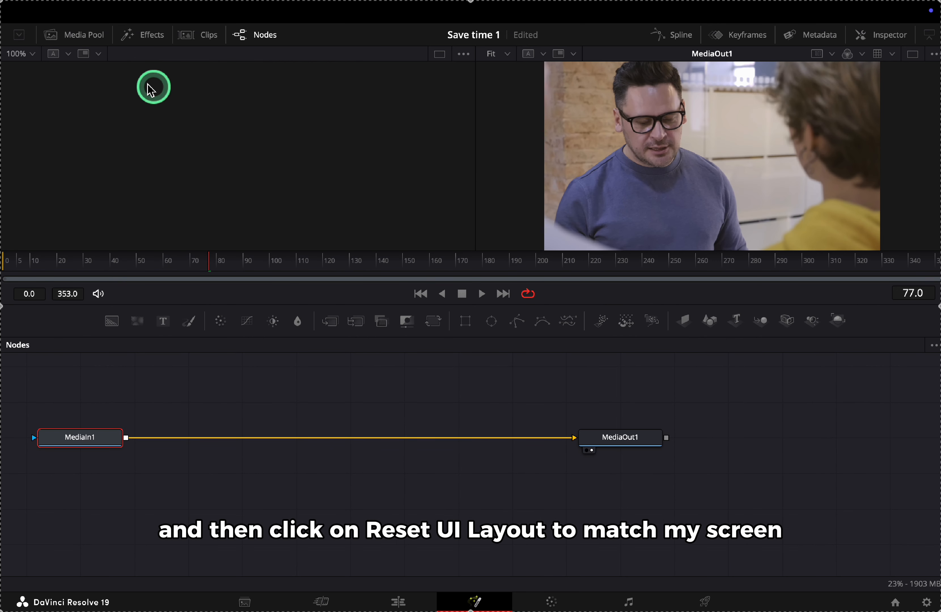
{"action": "left_click", "coordinate": [80, 35]}
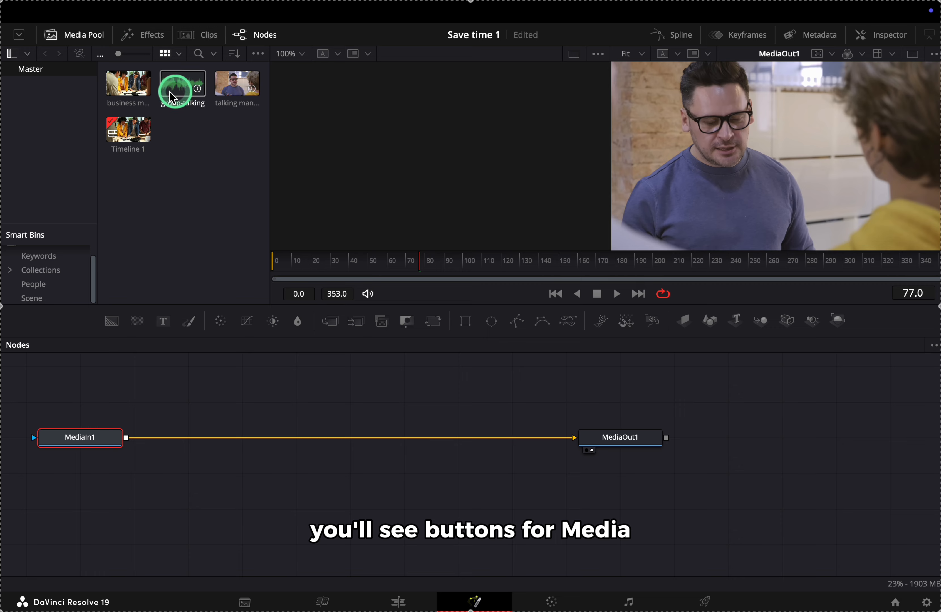
{"action": "left_click", "coordinate": [148, 34]}
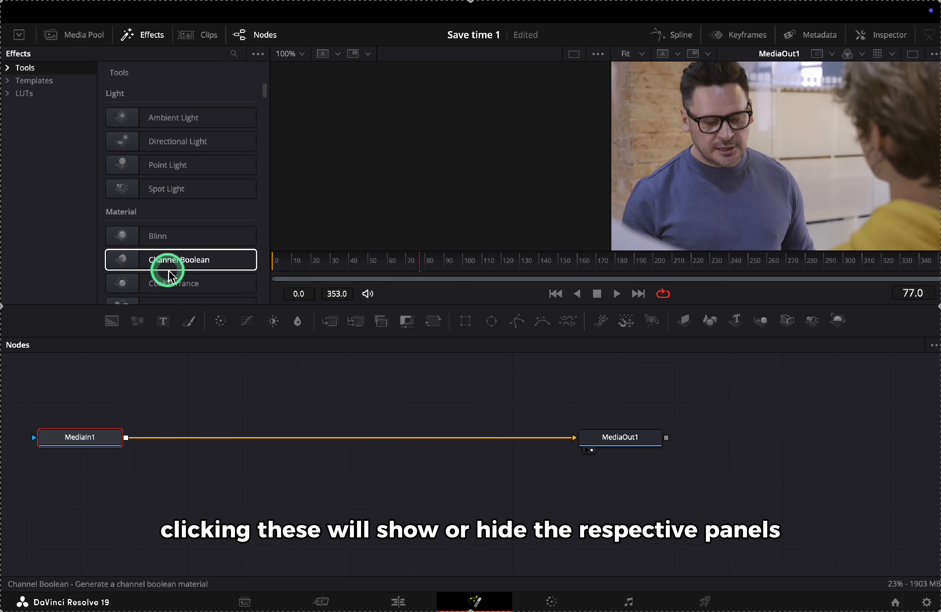
{"action": "scroll", "coordinate": [168, 266], "scroll_direction": "down", "scroll_amount": 5}
{"action": "scroll", "coordinate": [168, 274], "scroll_direction": "up", "scroll_amount": 4}
{"action": "scroll", "coordinate": [168, 272], "scroll_direction": "up", "scroll_amount": 1}
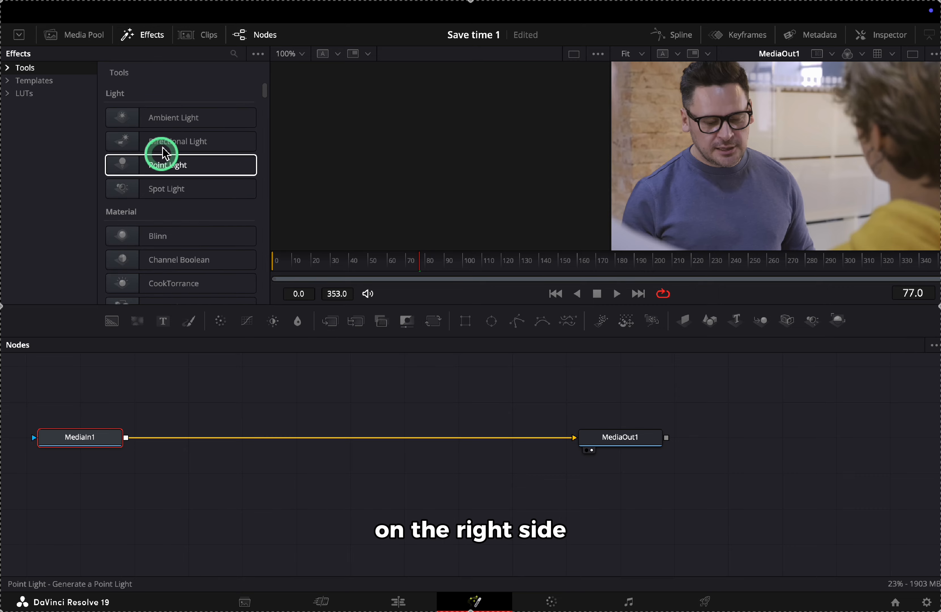
{"action": "left_click", "coordinate": [147, 36]}
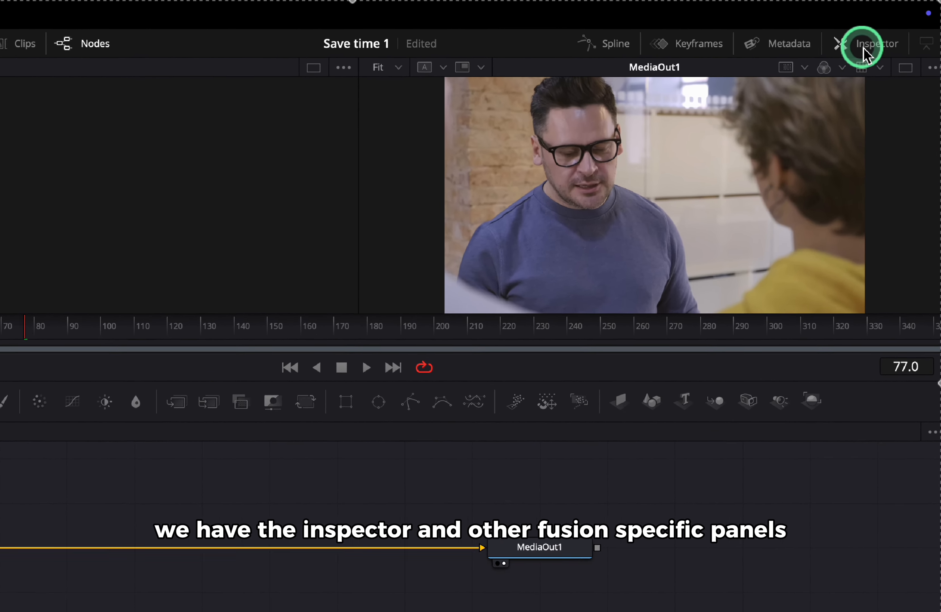
{"action": "left_click", "coordinate": [873, 34]}
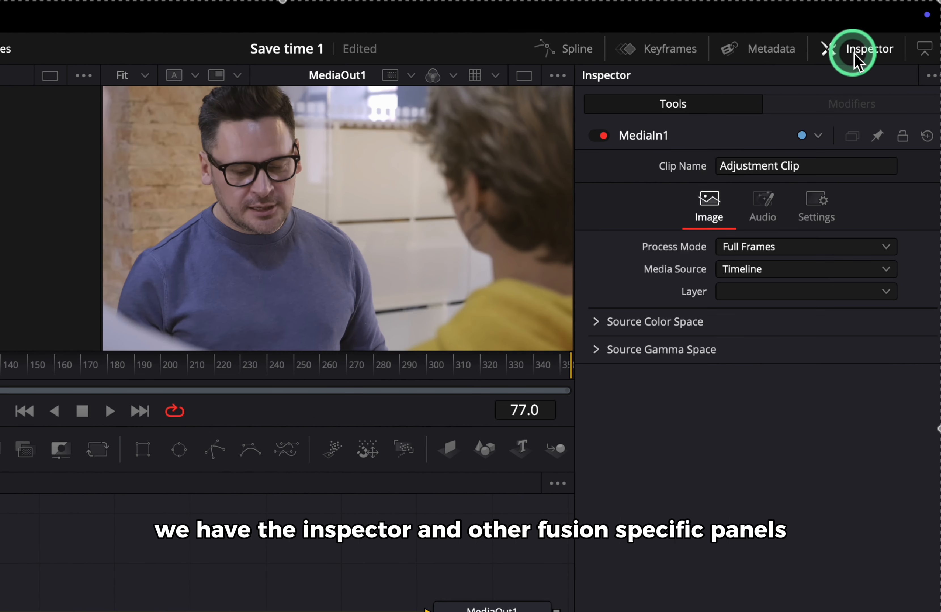
{"action": "left_click", "coordinate": [597, 323]}
{"action": "left_click", "coordinate": [597, 323]}
{"action": "left_click", "coordinate": [598, 350]}
{"action": "left_click", "coordinate": [601, 349]}
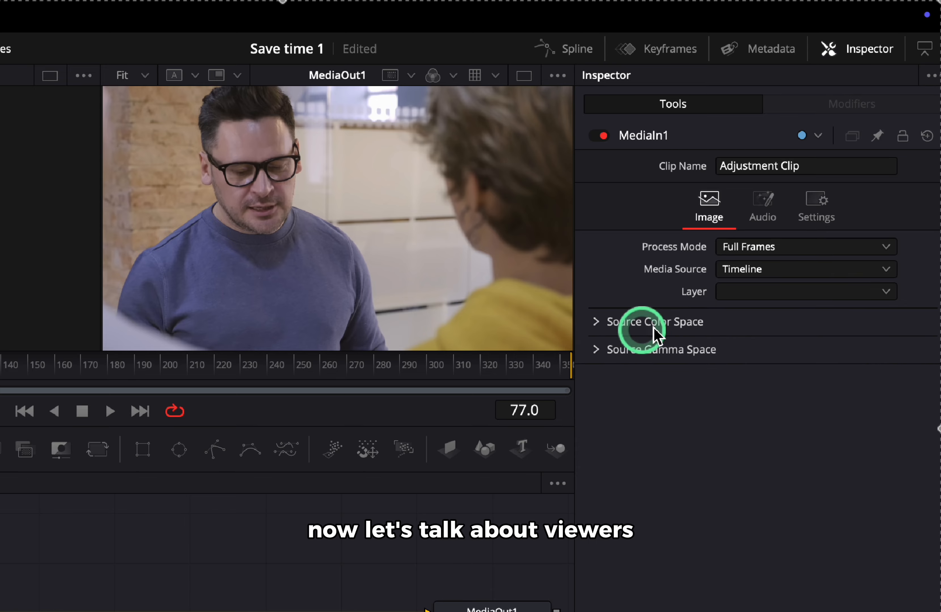
{"action": "left_click", "coordinate": [868, 65]}
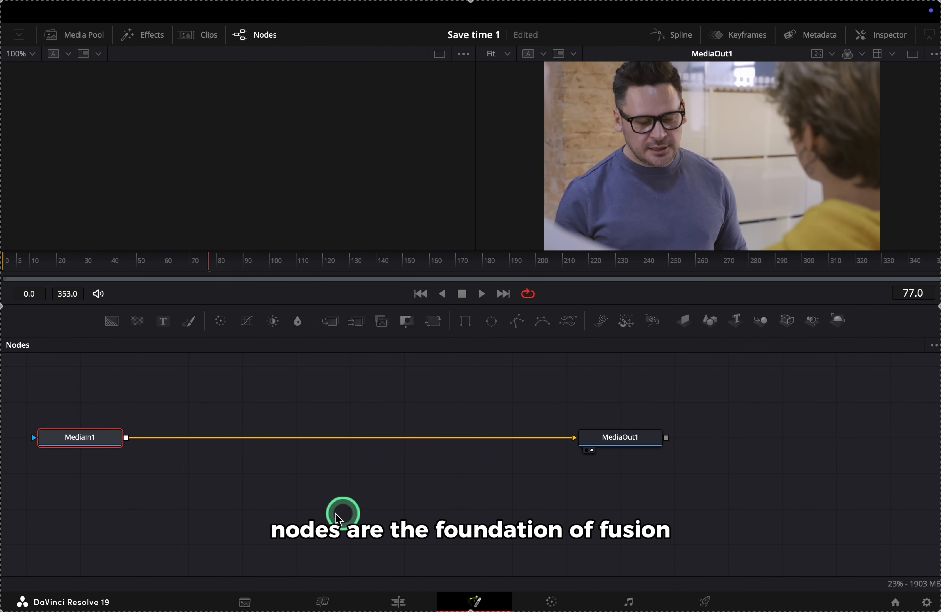
Reposition MediaIn1 and MediaOut1 in the Nodes panel, ending with MediaIn1 moved toward MediaOut1
{"action": "left_click_drag", "start_coordinate": [97, 440], "coordinate": [146, 429]}
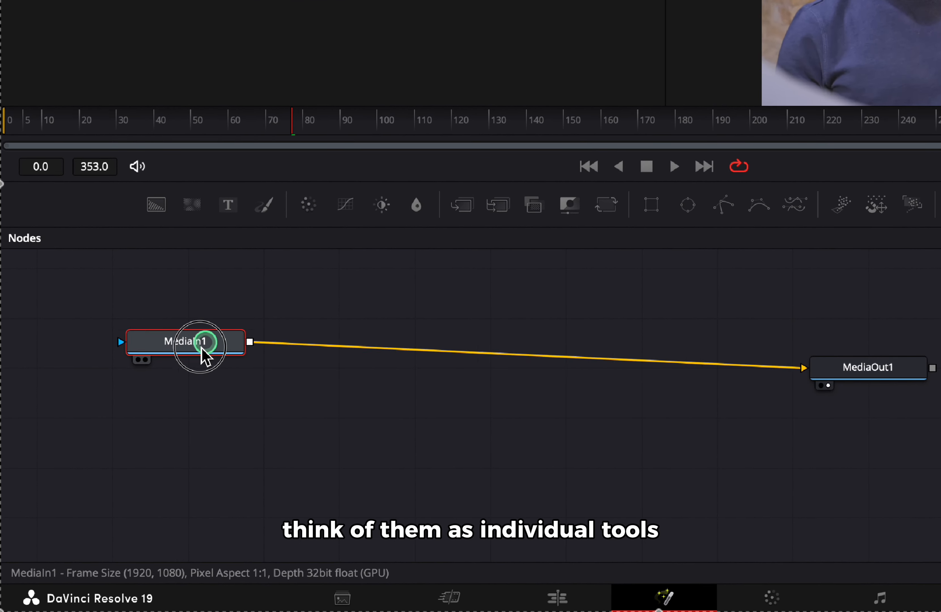
{"action": "left_click_drag", "start_coordinate": [203, 352], "coordinate": [252, 357]}
{"action": "left_click_drag", "start_coordinate": [855, 370], "coordinate": [679, 353]}
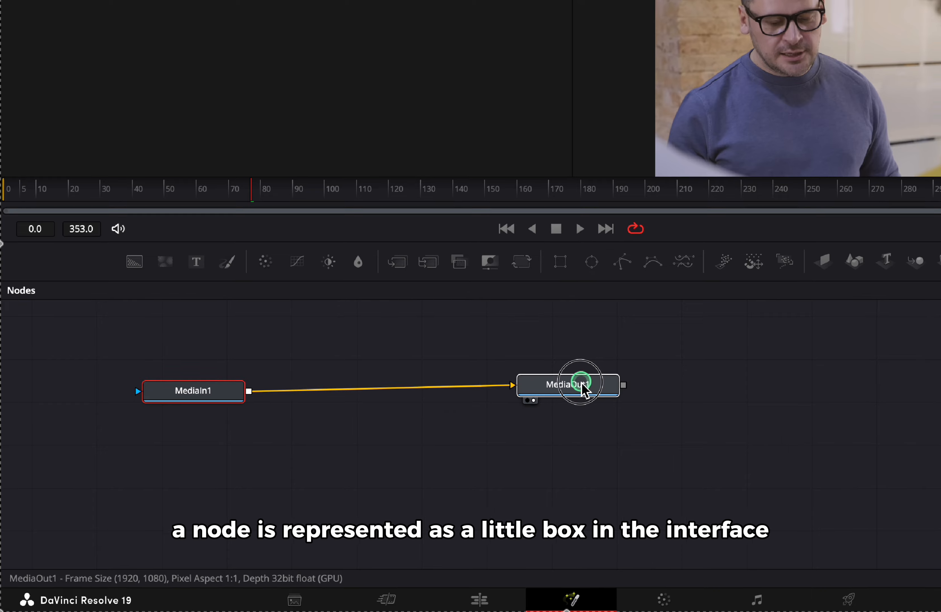
{"action": "left_click_drag", "start_coordinate": [582, 384], "coordinate": [564, 391]}
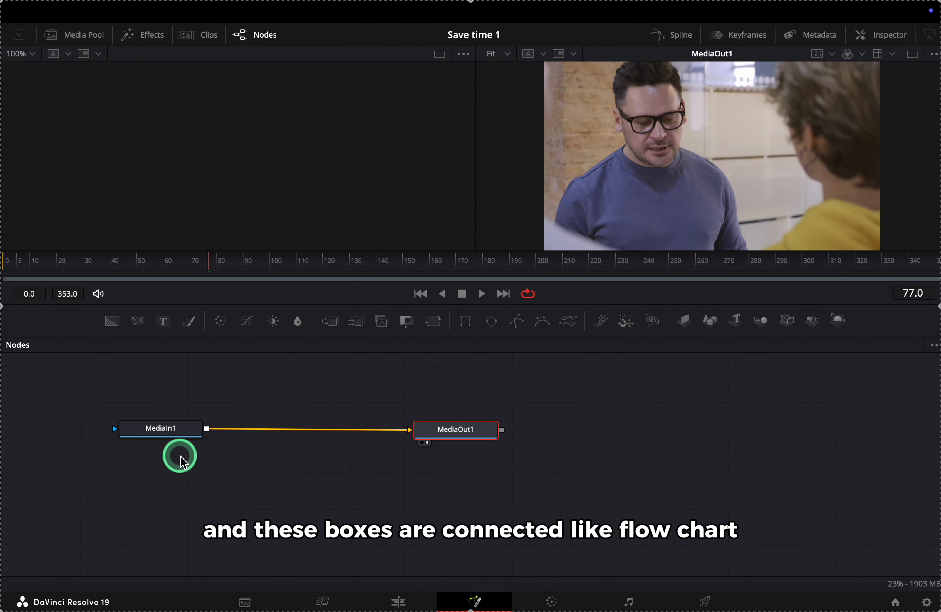
{"action": "scroll", "coordinate": [178, 456], "scroll_direction": "up", "scroll_amount": 3}
{"action": "scroll", "coordinate": [178, 456], "scroll_direction": "left", "scroll_amount": 4}
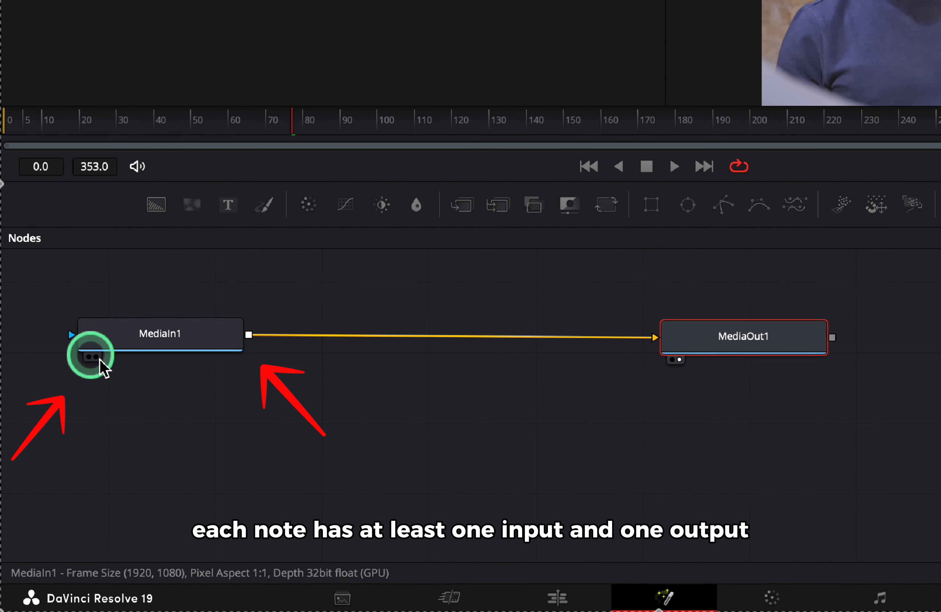
{"action": "left_click_drag", "start_coordinate": [189, 341], "coordinate": [221, 348]}
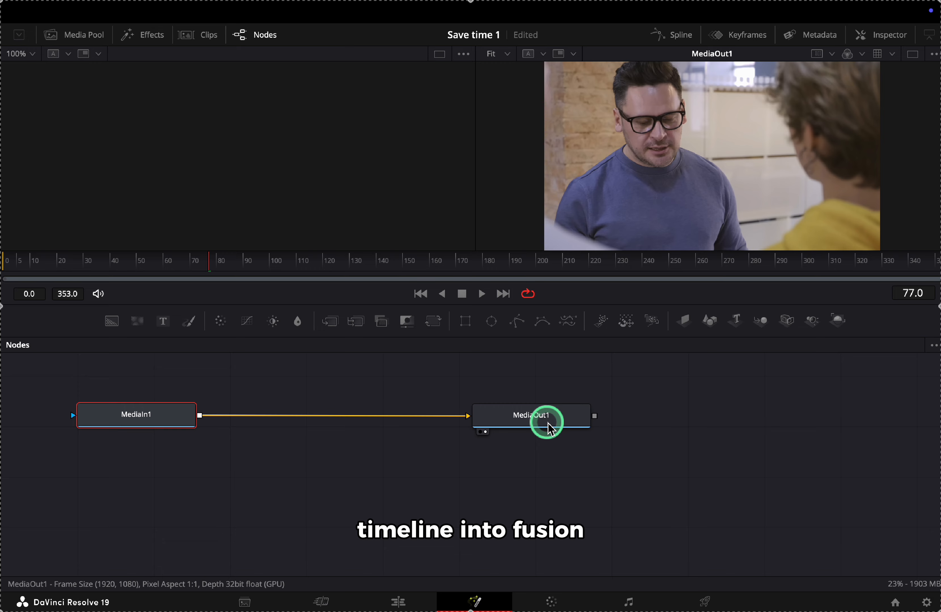
{"action": "mouse_move", "coordinate": [549, 430]}
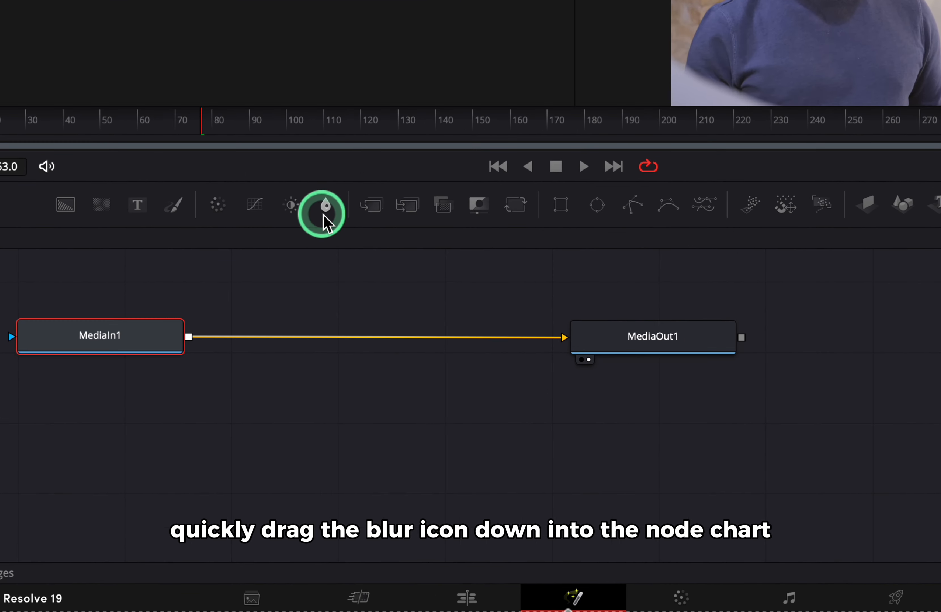
Insert a Blur1 node on the MediaIn1–MediaOut1 link and tidy the node positions
{"action": "left_click_drag", "start_coordinate": [325, 207], "coordinate": [416, 354]}
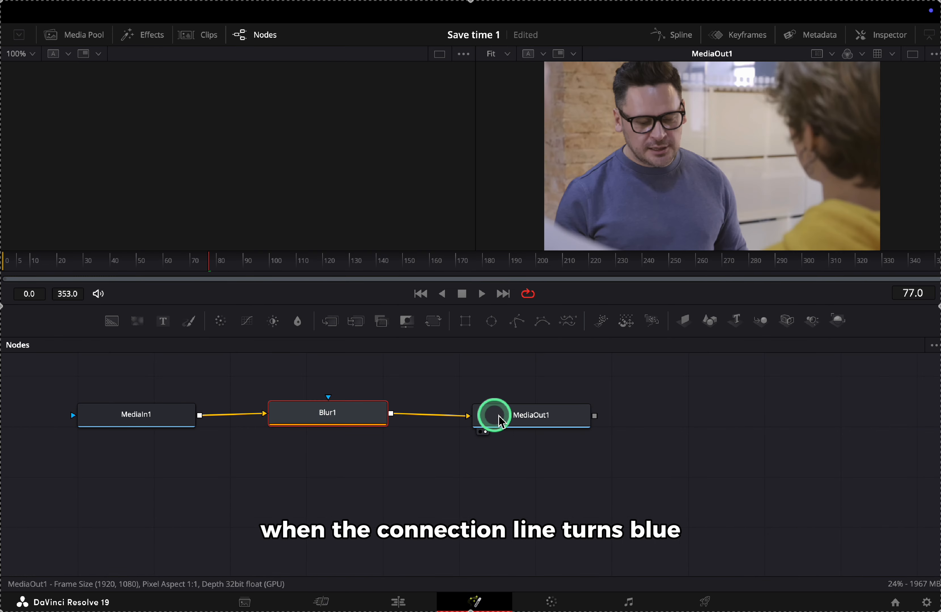
{"action": "left_click_drag", "start_coordinate": [500, 421], "coordinate": [525, 414]}
{"action": "left_click_drag", "start_coordinate": [385, 434], "coordinate": [392, 433]}
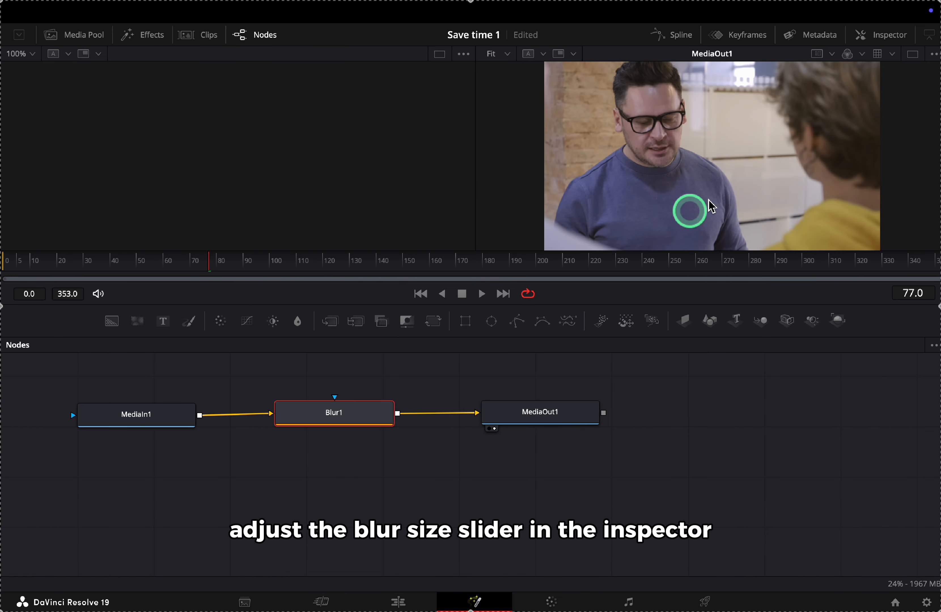
Raise Blur1's Blur Size to about 55.9 in the Inspector, then return to the Edit page
{"action": "left_click", "coordinate": [893, 36]}
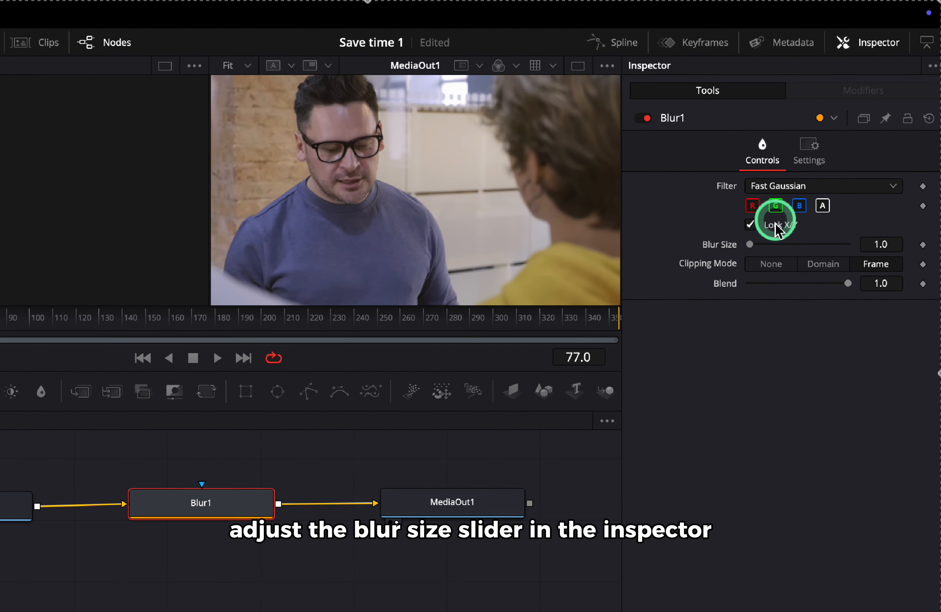
{"action": "left_click_drag", "start_coordinate": [741, 263], "coordinate": [812, 260]}
{"action": "left_click", "coordinate": [389, 602]}
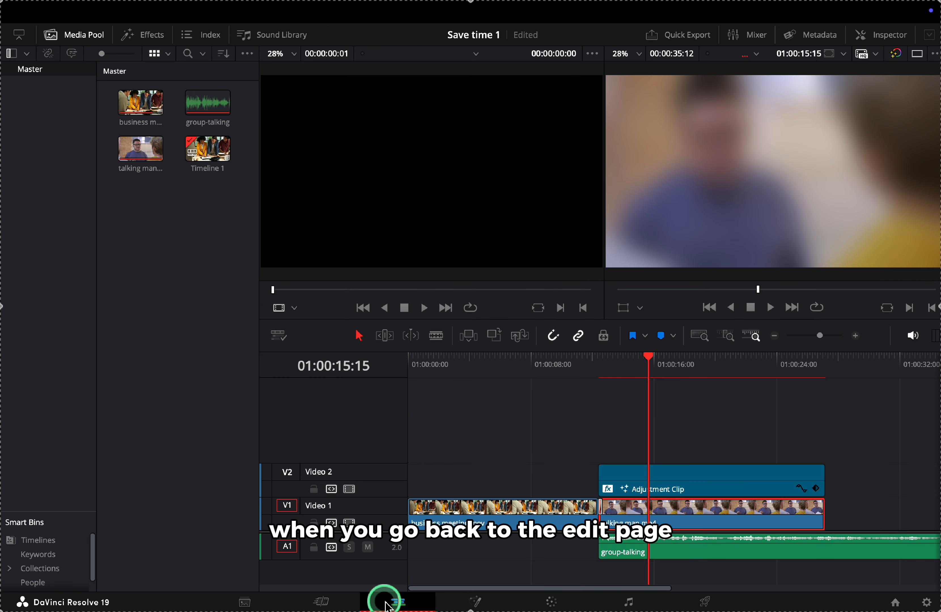
{"action": "left_click", "coordinate": [563, 465]}
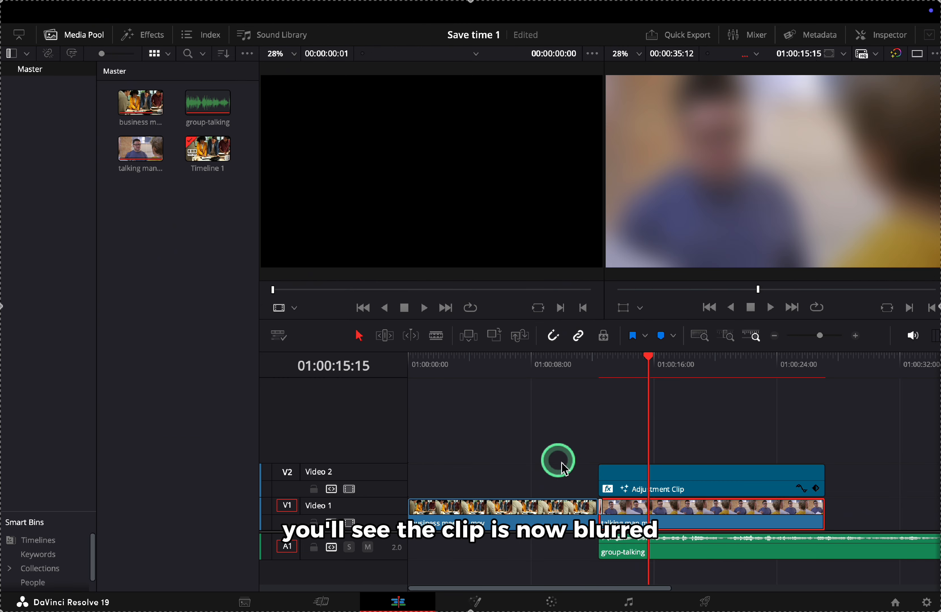
Preview the blurred clip, then delete Blur1 in Fusion so MediaIn1 feeds MediaOut1 directly
{"action": "left_click_drag", "start_coordinate": [649, 370], "coordinate": [664, 396]}
{"action": "left_click", "coordinate": [488, 601]}
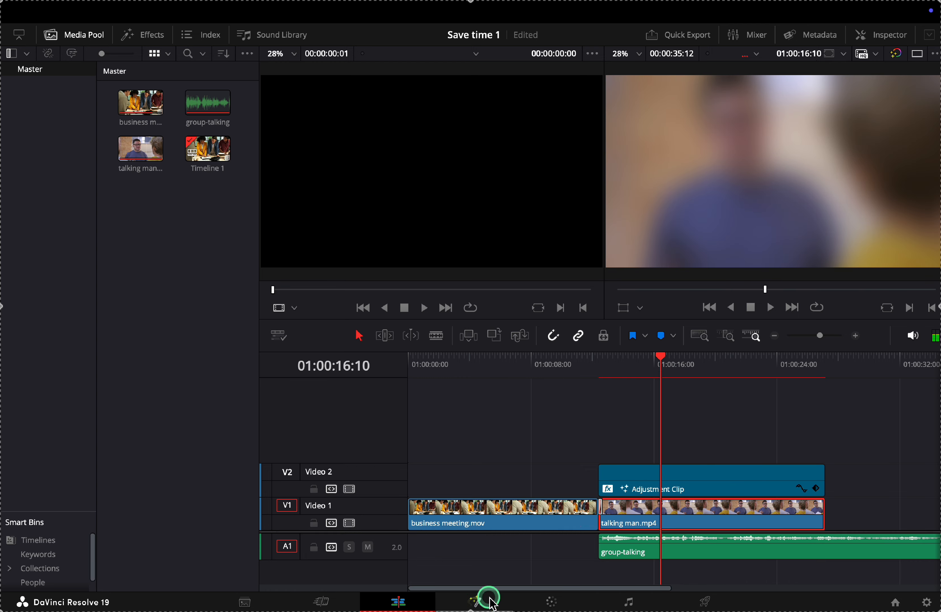
{"action": "left_click", "coordinate": [878, 36]}
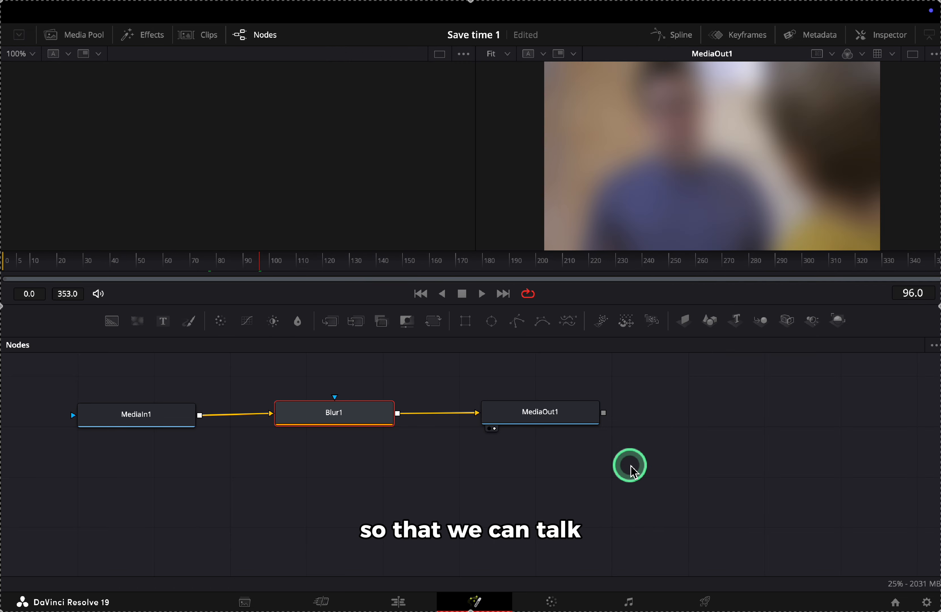
{"action": "key", "text": "Delete"}
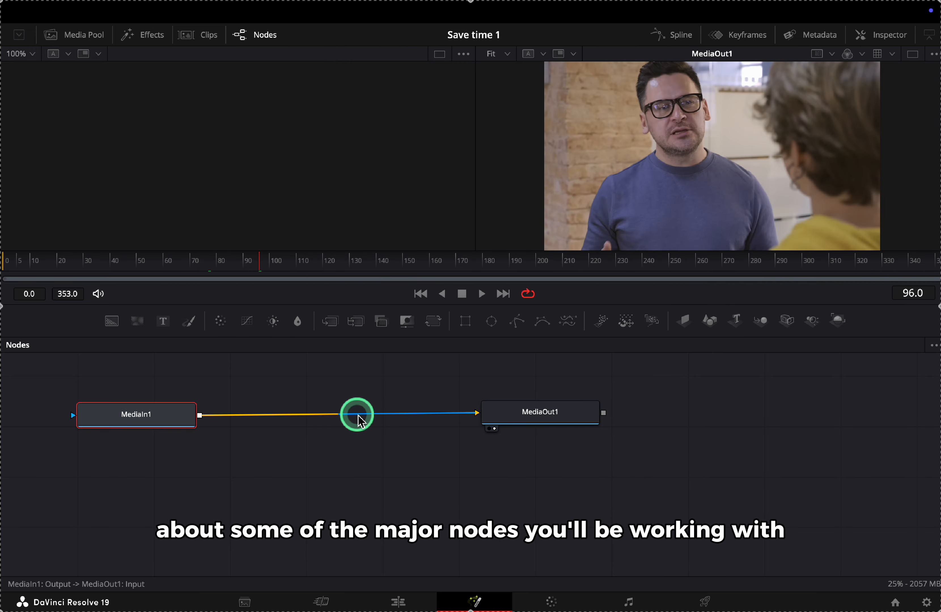
{"action": "left_click", "coordinate": [498, 413]}
{"action": "left_click", "coordinate": [508, 478]}
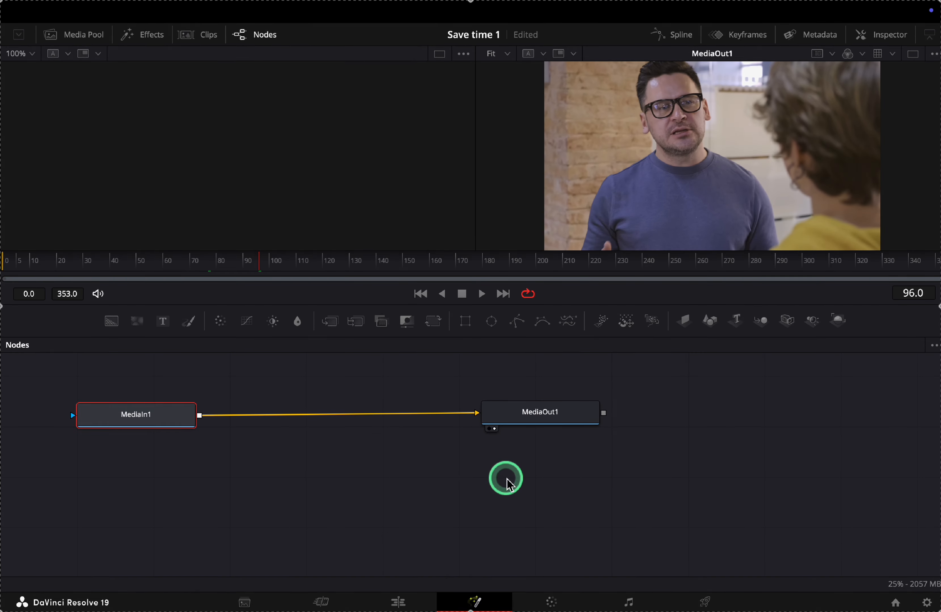
Scroll through the Effects library's Tools categories, then show the Clips thumbnail strip
{"action": "left_click", "coordinate": [146, 90]}
{"action": "left_click", "coordinate": [148, 37]}
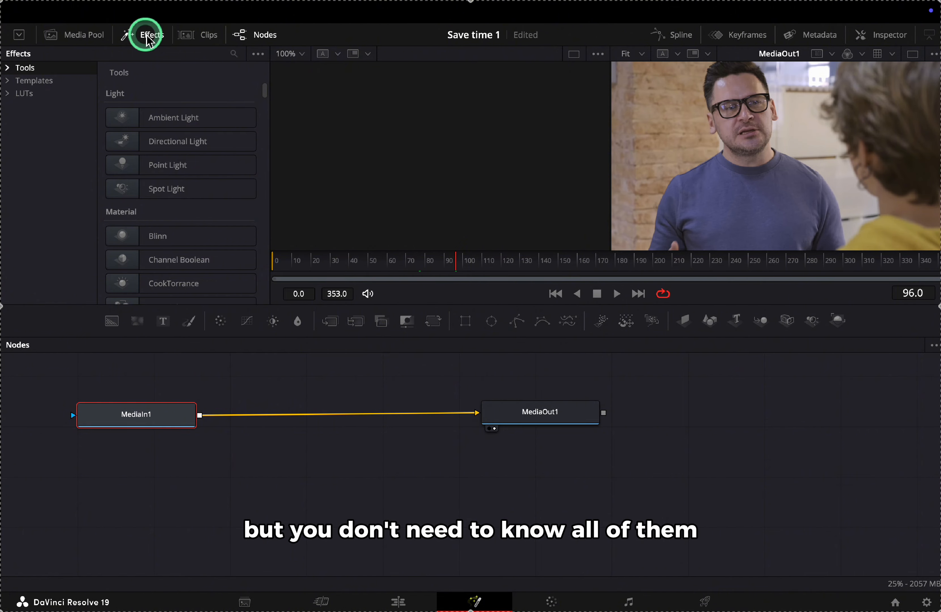
{"action": "left_click", "coordinate": [25, 70]}
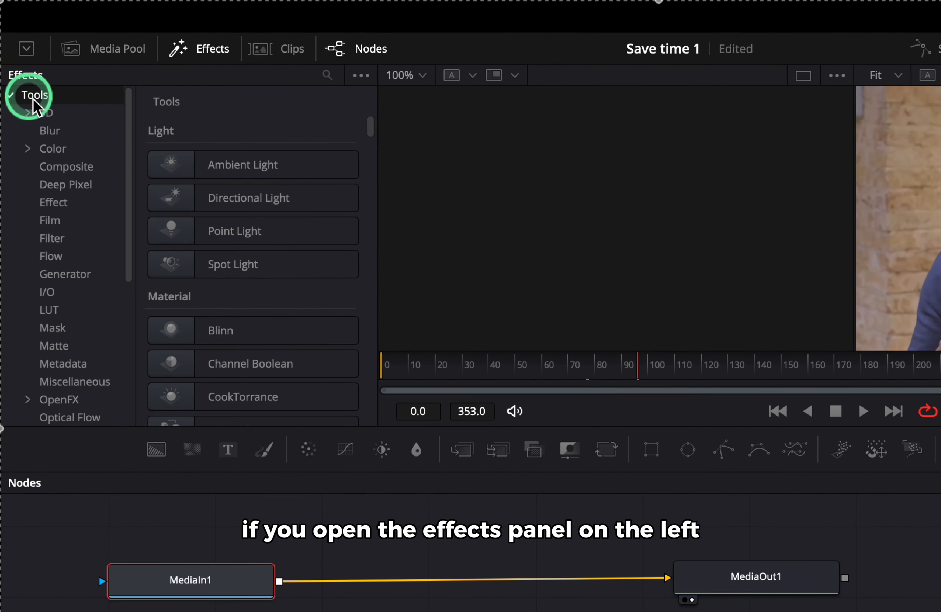
{"action": "scroll", "coordinate": [64, 227], "scroll_direction": "down", "scroll_amount": 5}
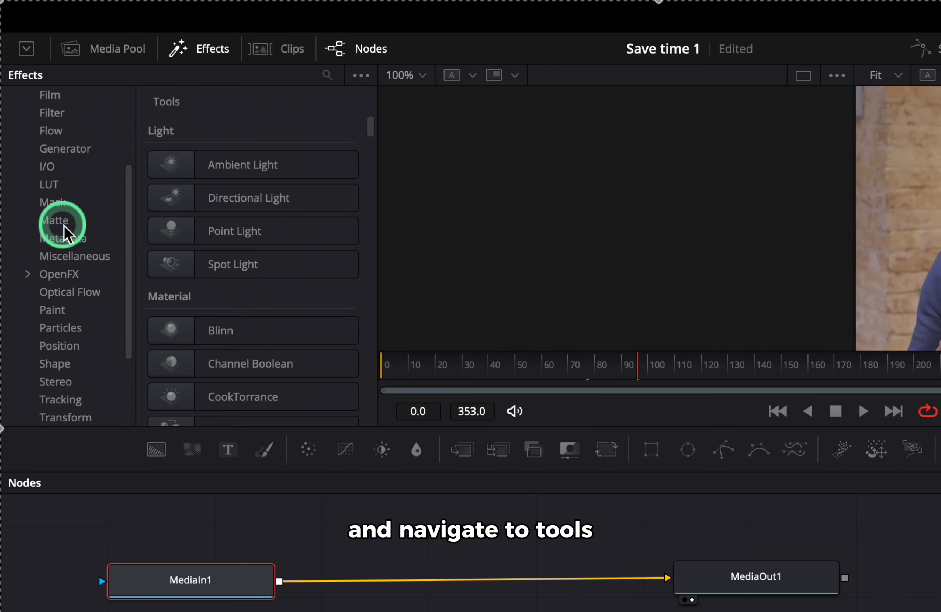
{"action": "scroll", "coordinate": [63, 231], "scroll_direction": "up", "scroll_amount": 5}
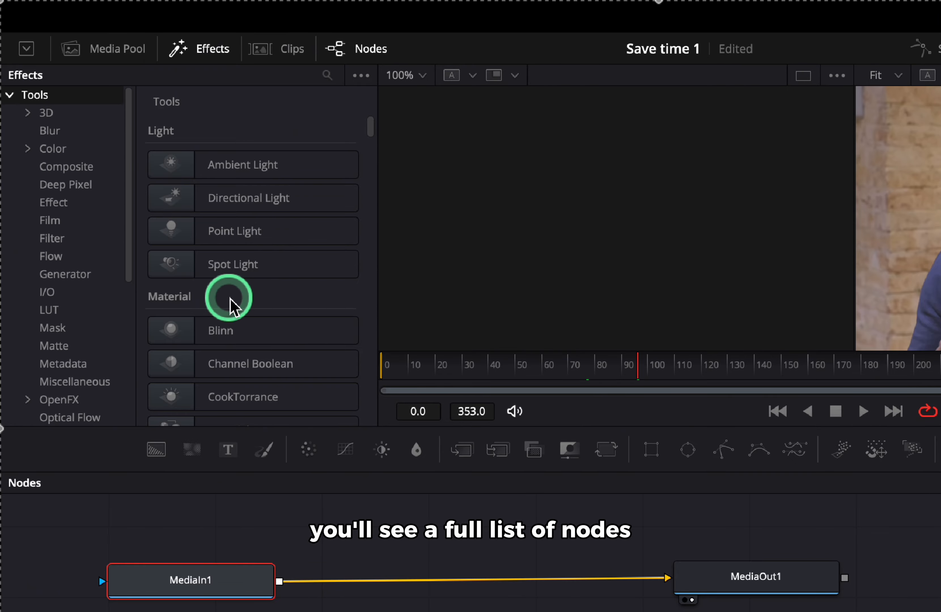
{"action": "scroll", "coordinate": [231, 306], "scroll_direction": "down", "scroll_amount": 20}
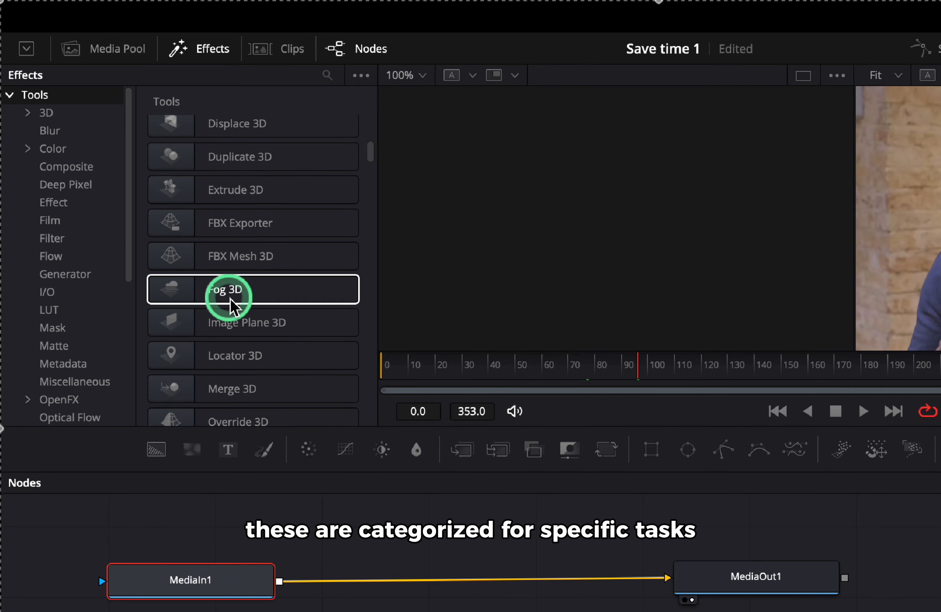
{"action": "scroll", "coordinate": [230, 300], "scroll_direction": "down", "scroll_amount": 20}
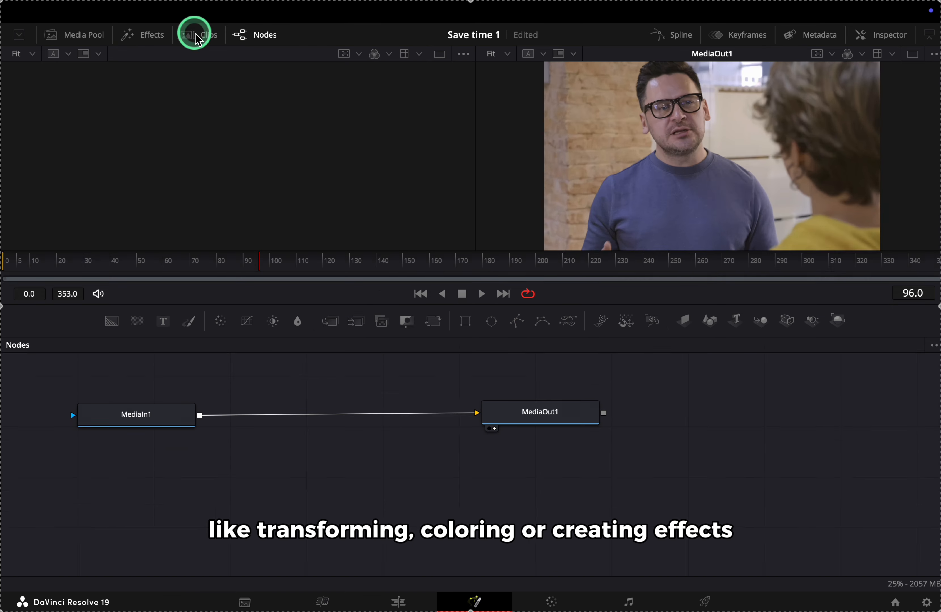
{"action": "left_click", "coordinate": [196, 37]}
Hide the clip strip and put MediaOut1 and MediaIn1 side by side using viewer keys 1 and 2
{"action": "left_click", "coordinate": [195, 35]}
{"action": "left_click_drag", "start_coordinate": [155, 415], "coordinate": [227, 204]}
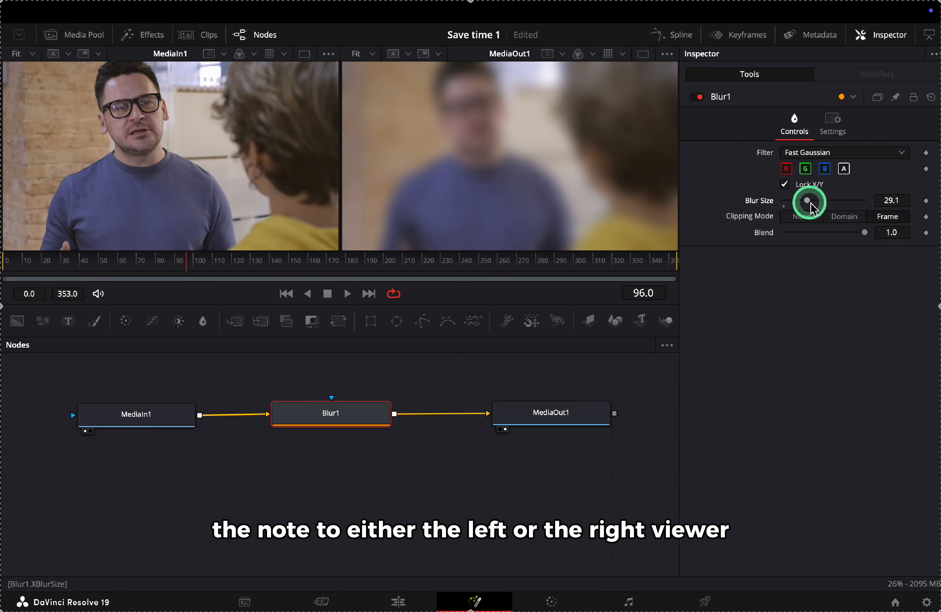
{"action": "left_click", "coordinate": [542, 418]}
{"action": "key", "text": "1"}
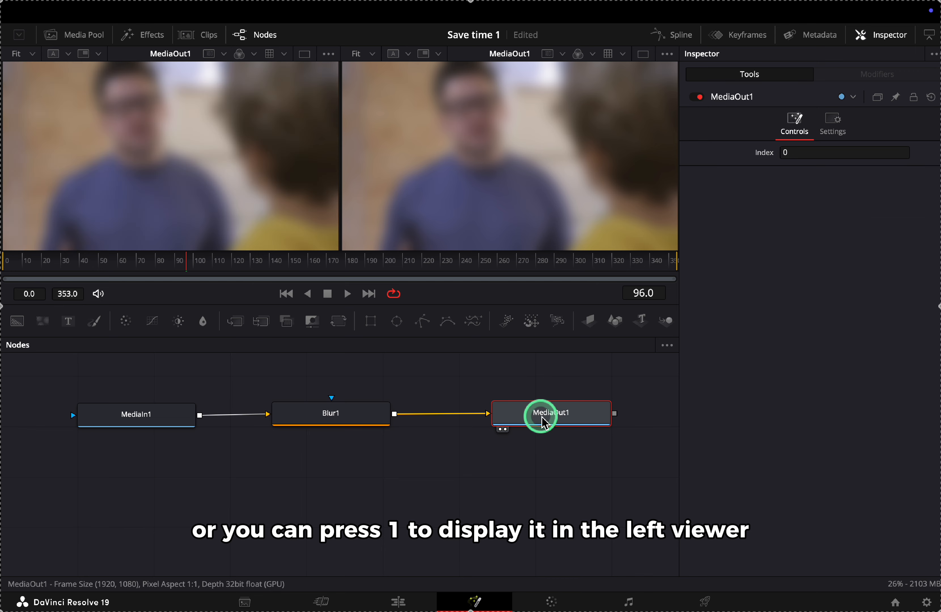
{"action": "left_click", "coordinate": [163, 421]}
{"action": "key", "text": "2"}
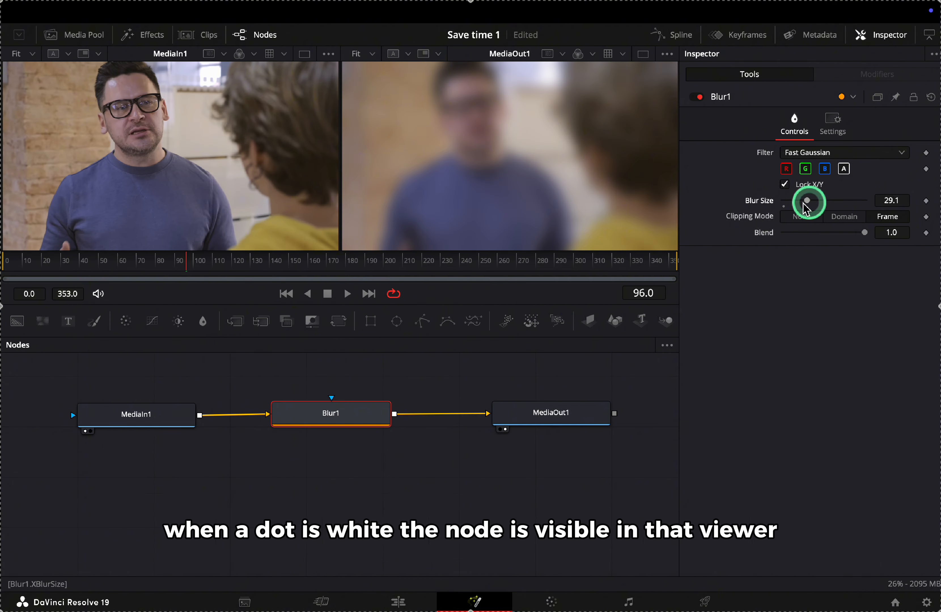
{"action": "left_click", "coordinate": [542, 416]}
{"action": "key", "text": "1"}
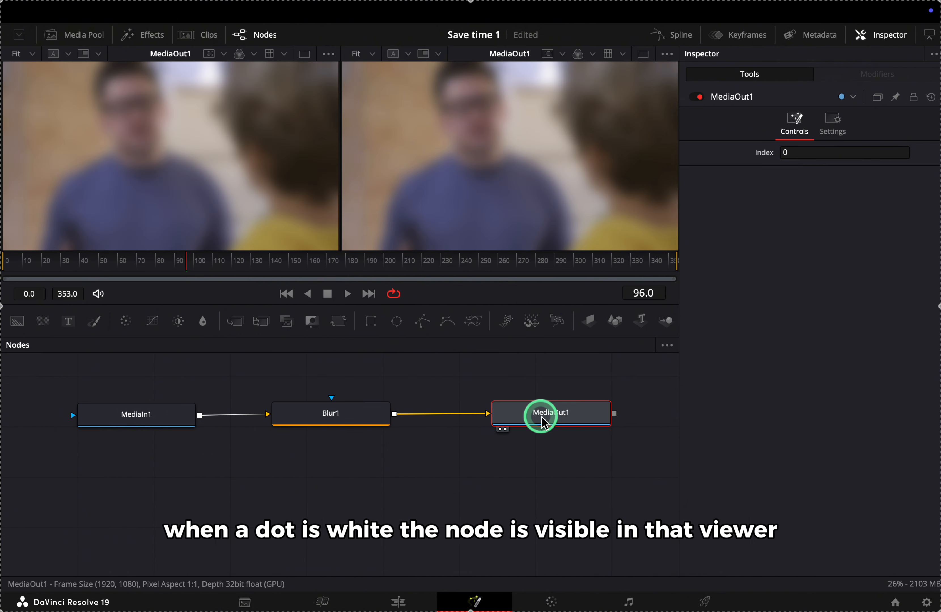
{"action": "left_click", "coordinate": [164, 421]}
{"action": "key", "text": "2"}
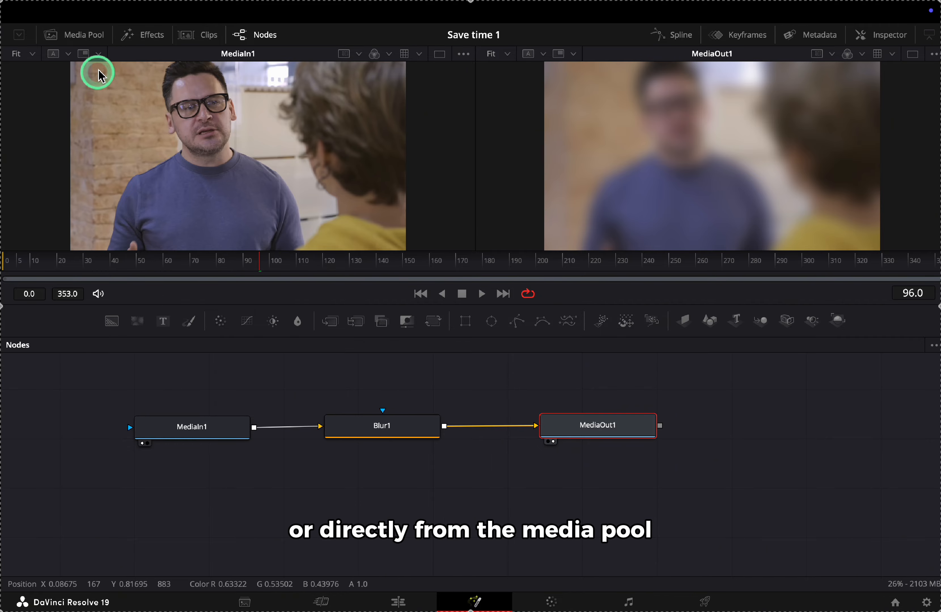
Add a second clip from the Media Pool to the graph as MediaIn2
{"action": "left_click", "coordinate": [83, 35]}
{"action": "left_click_drag", "start_coordinate": [116, 83], "coordinate": [231, 469]}
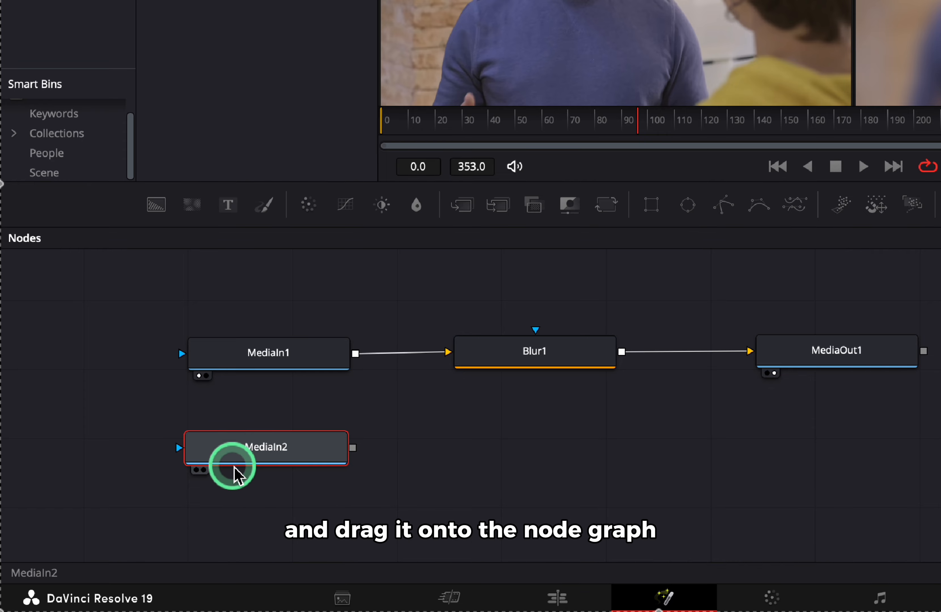
{"action": "scroll", "coordinate": [294, 468], "scroll_direction": "down", "scroll_amount": 2}
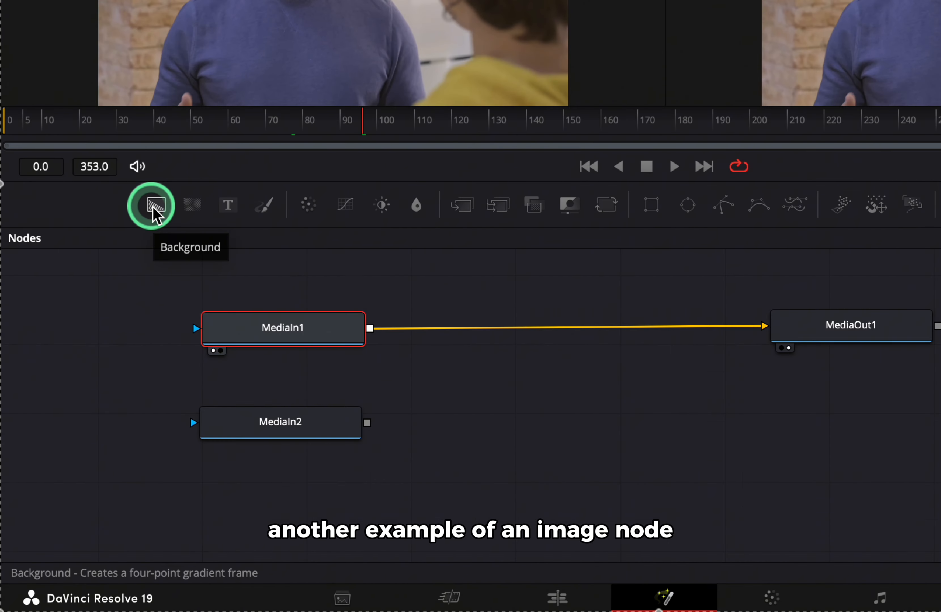
Add a Background1 node set to a Vertical gradient with a red bottom colour
{"action": "left_click_drag", "start_coordinate": [155, 205], "coordinate": [177, 314]}
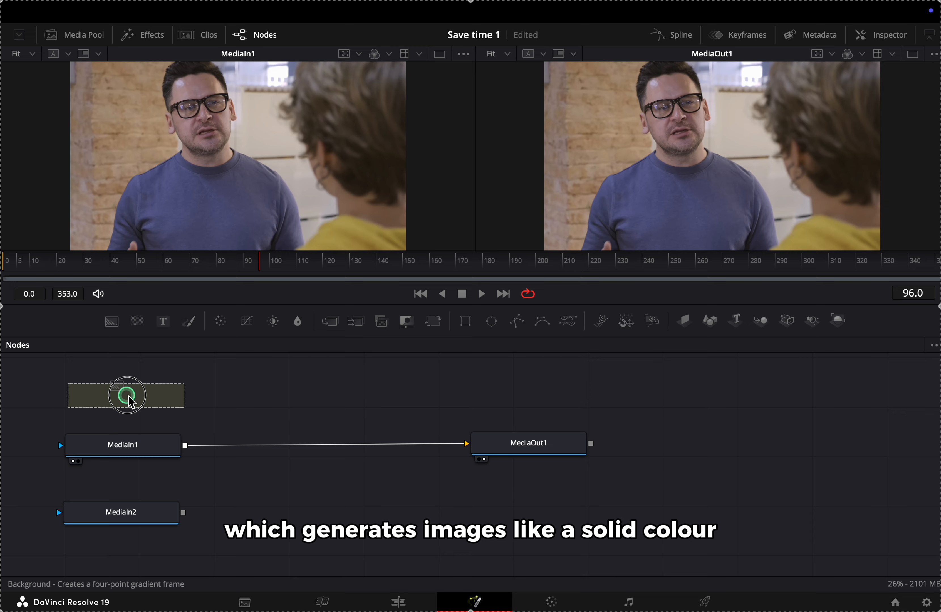
{"action": "left_click_drag", "start_coordinate": [127, 395], "coordinate": [127, 394]}
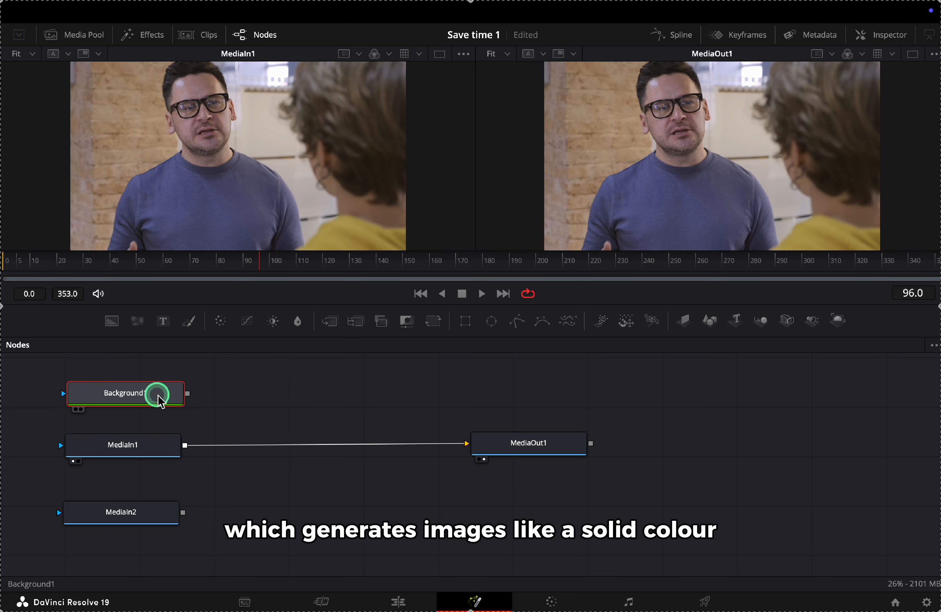
{"action": "double_click", "coordinate": [158, 395]}
{"action": "key", "text": "1"}
{"action": "left_click_drag", "start_coordinate": [785, 244], "coordinate": [825, 277]}
{"action": "left_click", "coordinate": [826, 189]}
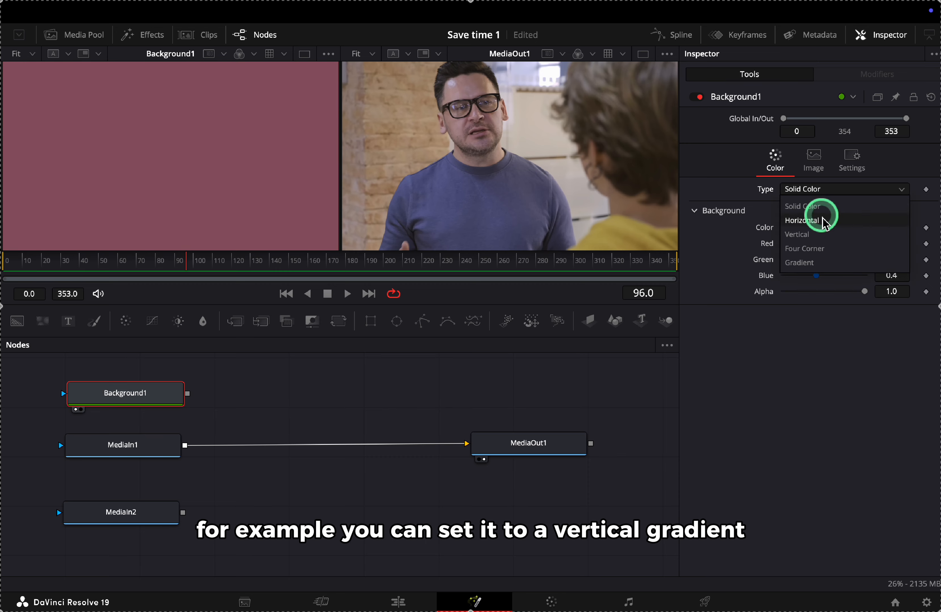
{"action": "left_click", "coordinate": [820, 213]}
{"action": "left_click_drag", "start_coordinate": [796, 332], "coordinate": [842, 339]}
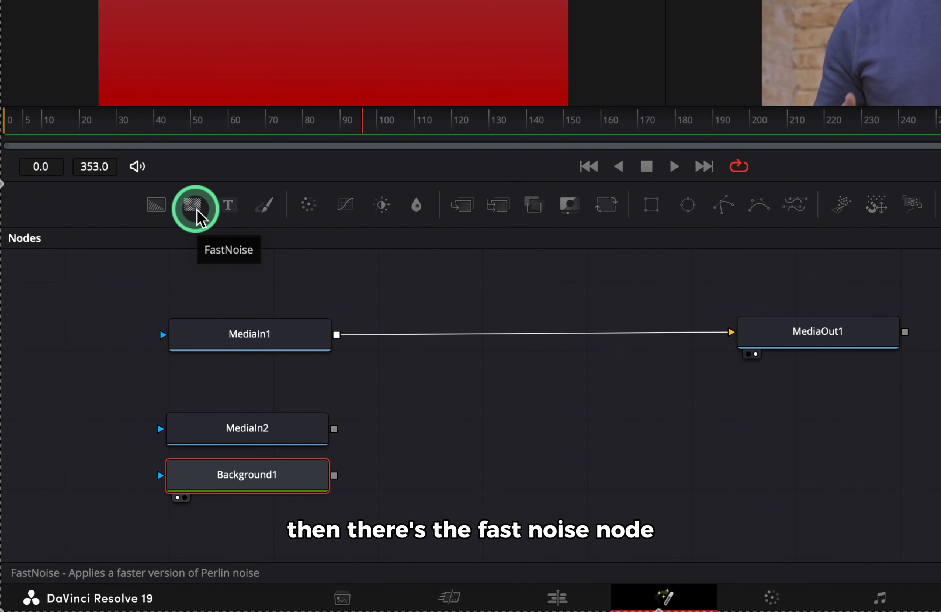
Add a FastNoise1 node and raise its Detail to 8.11
{"action": "left_click_drag", "start_coordinate": [198, 212], "coordinate": [244, 303]}
{"action": "key", "text": "1"}
{"action": "left_click", "coordinate": [862, 36]}
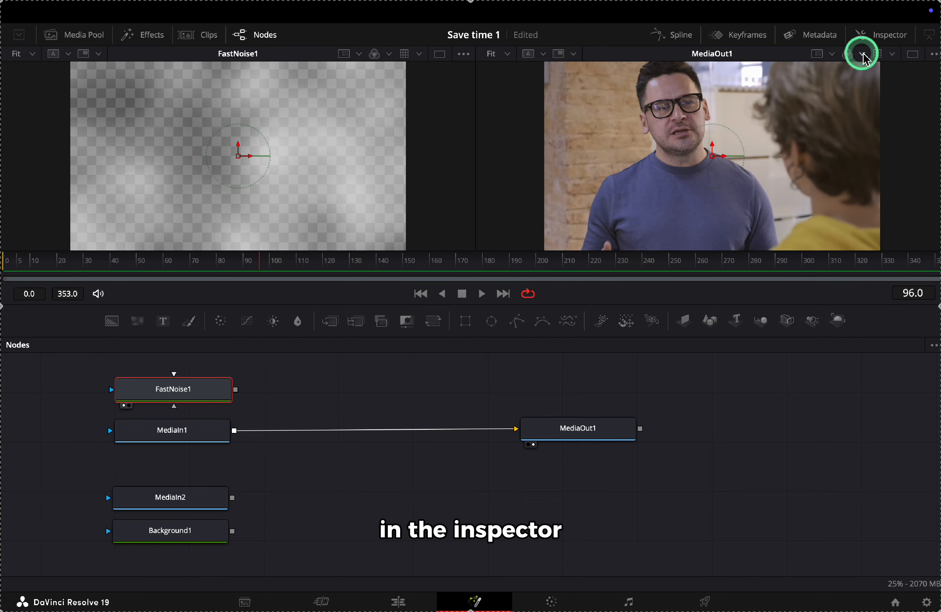
{"action": "left_click", "coordinate": [801, 220]}
{"action": "left_click_drag", "start_coordinate": [802, 221], "coordinate": [809, 257]}
Add a Text1 node reading 'Hello' in large blue text, size 0.2244, with tracking reset
{"action": "left_click", "coordinate": [164, 322]}
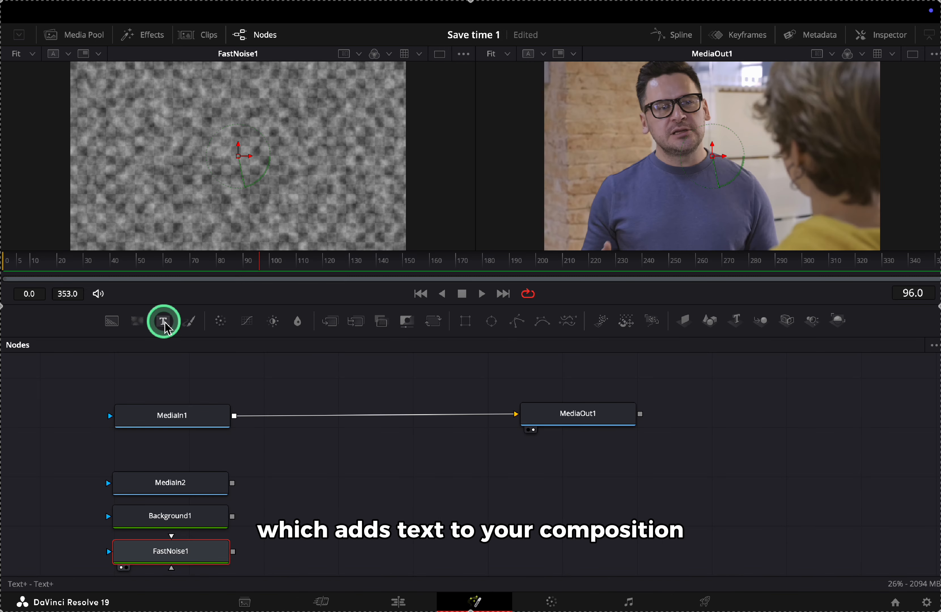
{"action": "left_click_drag", "start_coordinate": [207, 205], "coordinate": [215, 291]}
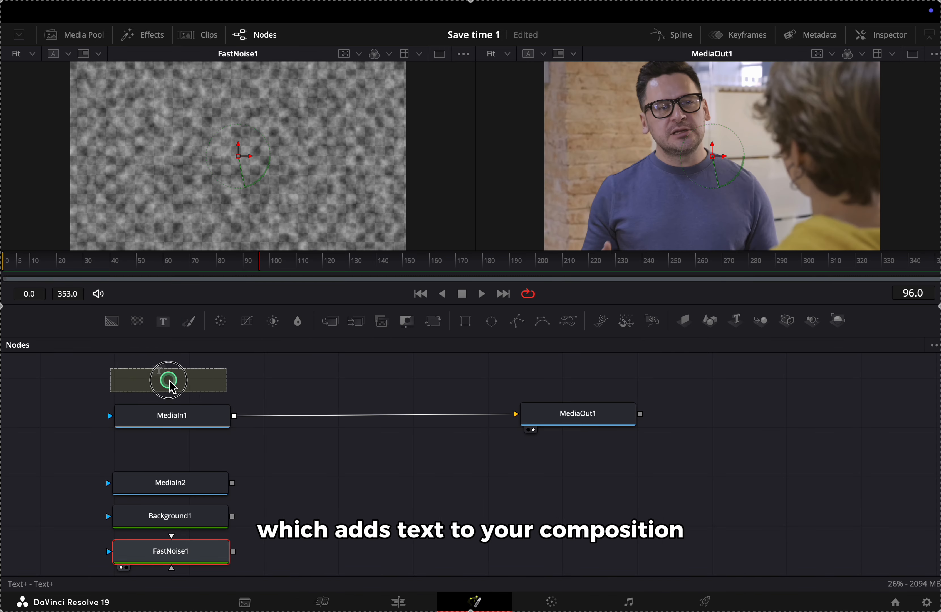
{"action": "left_click_drag", "start_coordinate": [172, 385], "coordinate": [172, 384]}
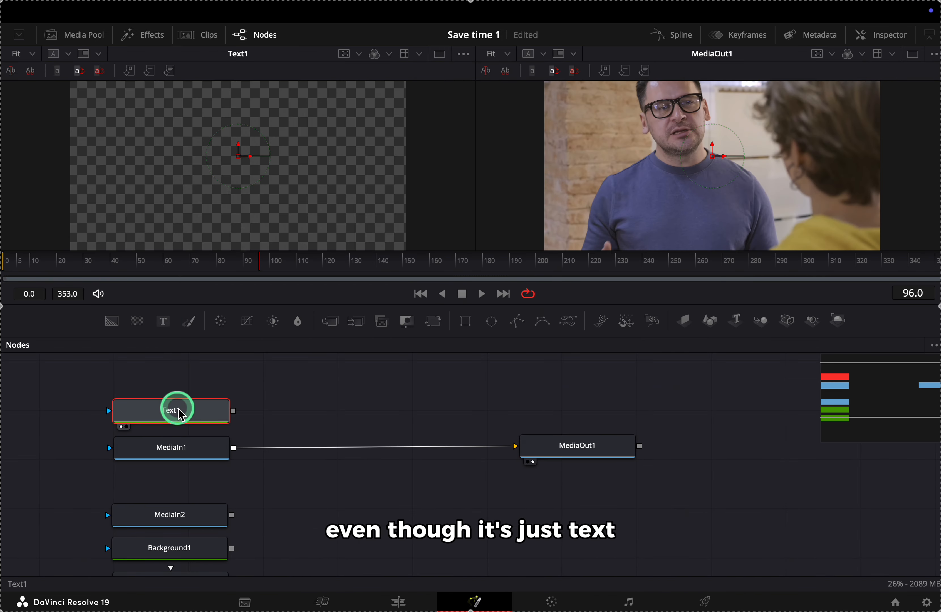
{"action": "left_click", "coordinate": [856, 49]}
{"action": "left_click", "coordinate": [775, 216]}
{"action": "left_click_drag", "start_coordinate": [796, 348], "coordinate": [820, 347]}
{"action": "double_click", "coordinate": [806, 351]}
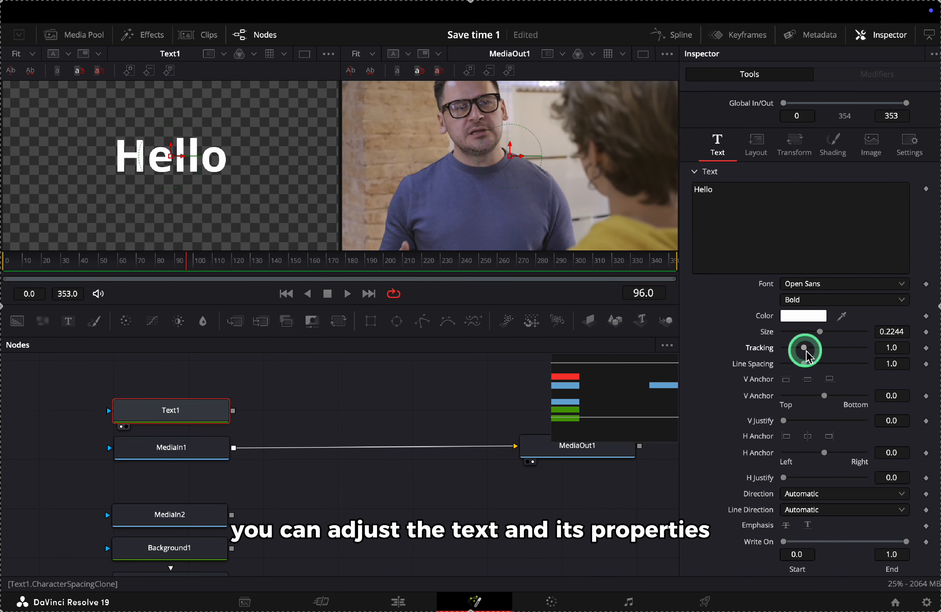
{"action": "scroll", "coordinate": [806, 351], "scroll_direction": "down", "scroll_amount": 3}
{"action": "left_click_drag", "start_coordinate": [893, 309], "coordinate": [874, 310]}
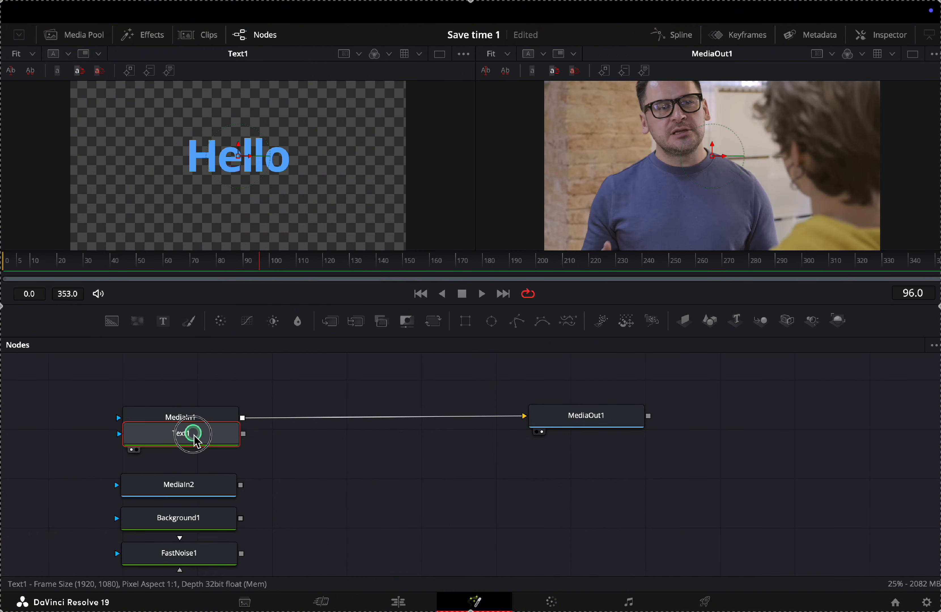
{"action": "left_click_drag", "start_coordinate": [178, 435], "coordinate": [189, 448]}
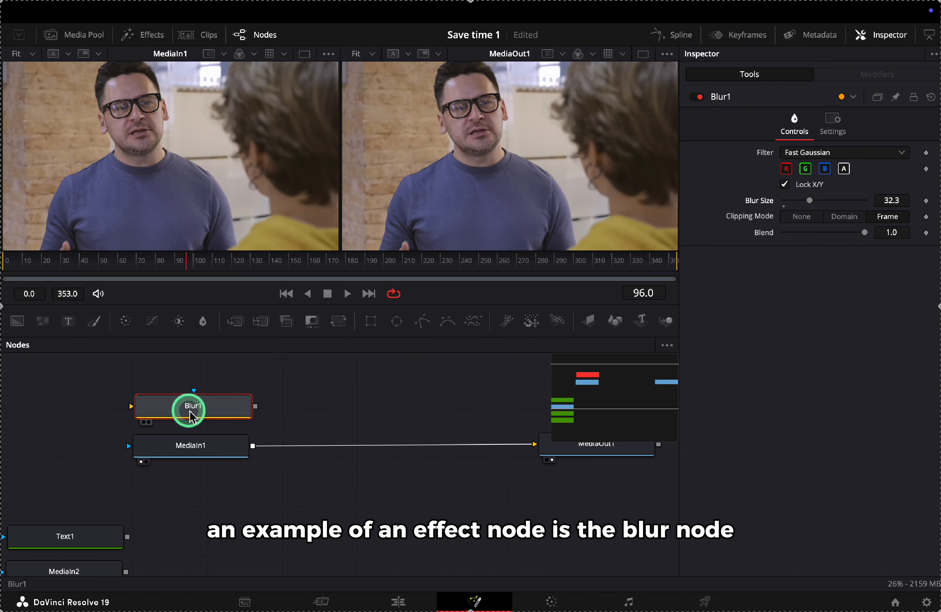
Insert Blur1 on the link and try blur strengths, settling at 21.3
{"action": "left_click_drag", "start_coordinate": [191, 415], "coordinate": [351, 445]}
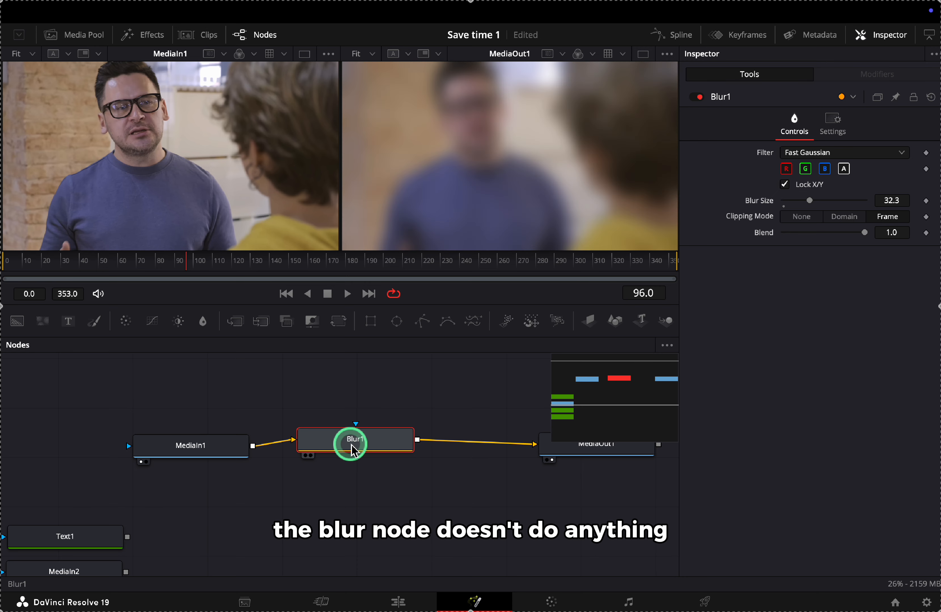
{"action": "scroll", "coordinate": [440, 483], "scroll_direction": "right", "scroll_amount": 3}
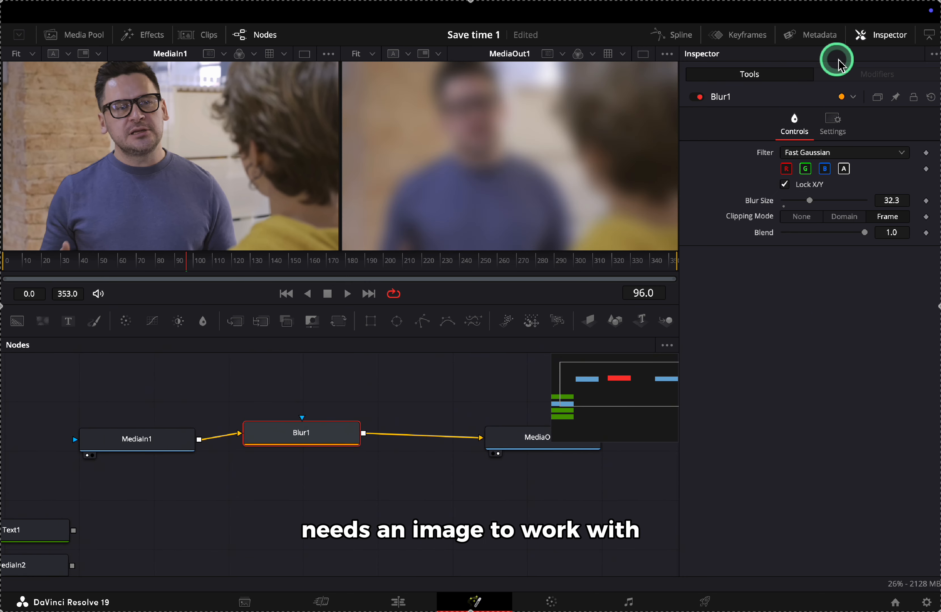
{"action": "left_click_drag", "start_coordinate": [328, 435], "coordinate": [366, 446]}
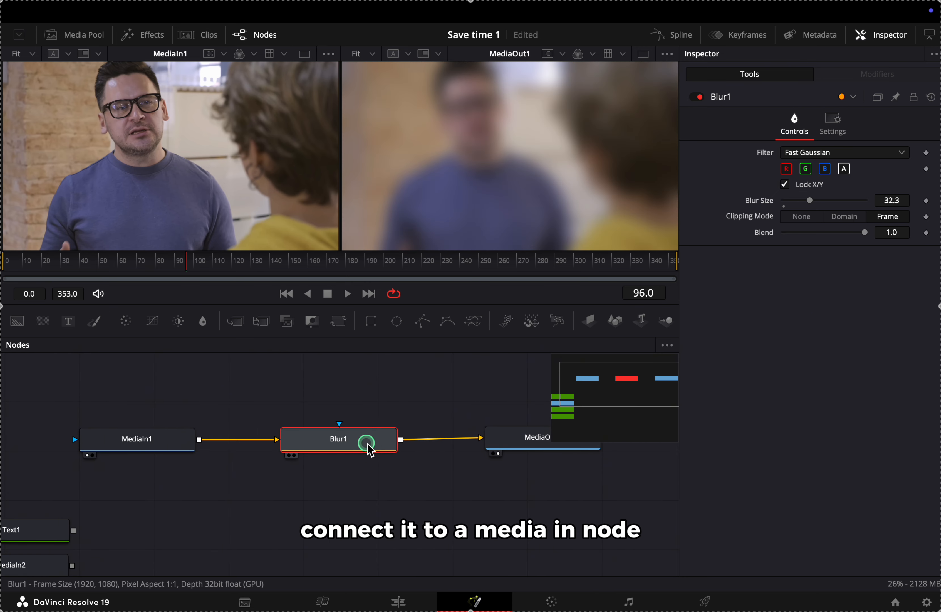
{"action": "scroll", "coordinate": [366, 448], "scroll_direction": "right", "scroll_amount": 3}
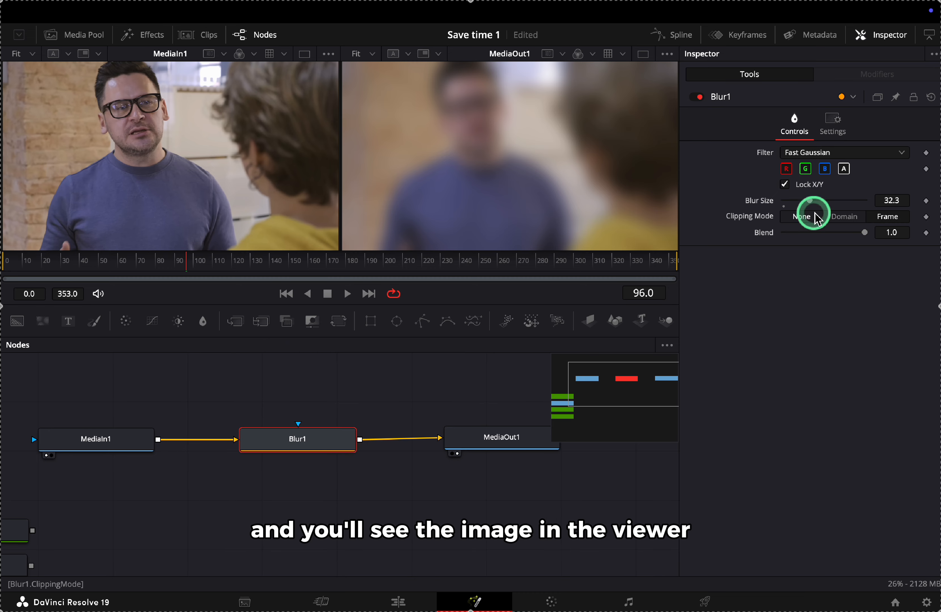
{"action": "mouse_move", "coordinate": [814, 206]}
{"action": "left_mouse_down"}
{"action": "mouse_move", "coordinate": [785, 204]}
{"action": "mouse_move", "coordinate": [811, 211]}
{"action": "left_mouse_up"}
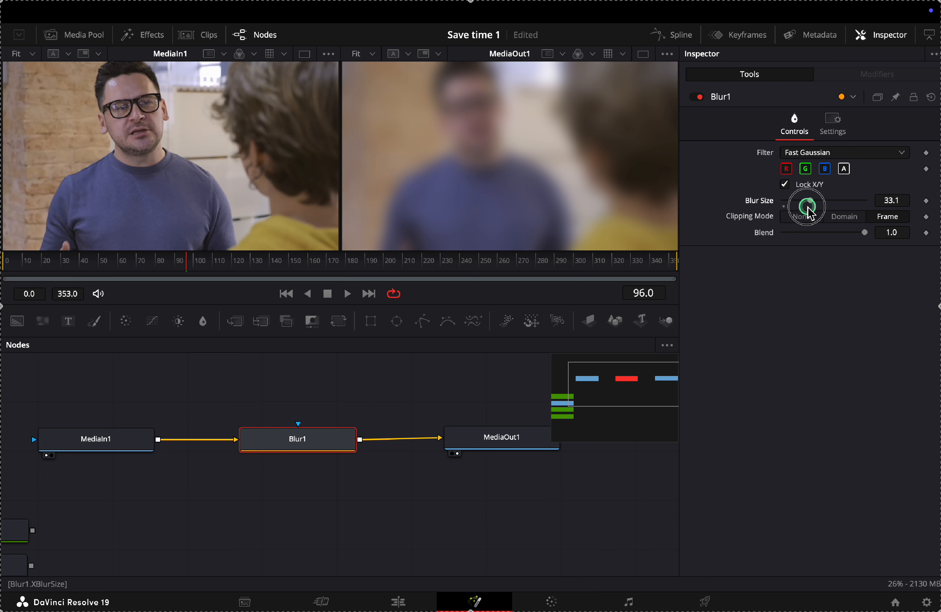
{"action": "mouse_move", "coordinate": [813, 209]}
{"action": "left_mouse_down"}
{"action": "mouse_move", "coordinate": [805, 205]}
{"action": "mouse_move", "coordinate": [834, 205]}
{"action": "mouse_move", "coordinate": [802, 210]}
{"action": "left_mouse_up"}
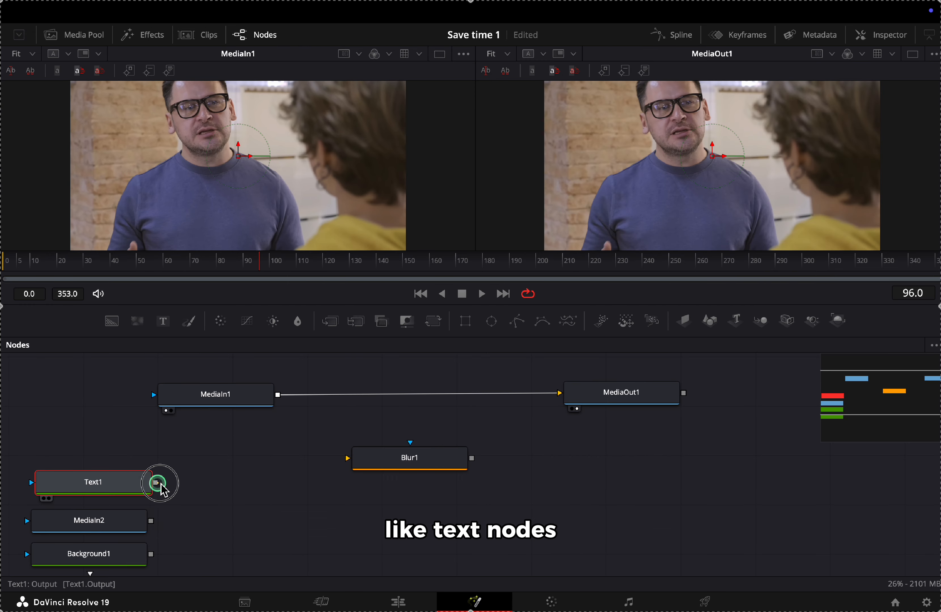
Wire Text1 through Blur1 into MediaOut1 and set Blur Size to 11
{"action": "left_click_drag", "start_coordinate": [156, 482], "coordinate": [365, 463]}
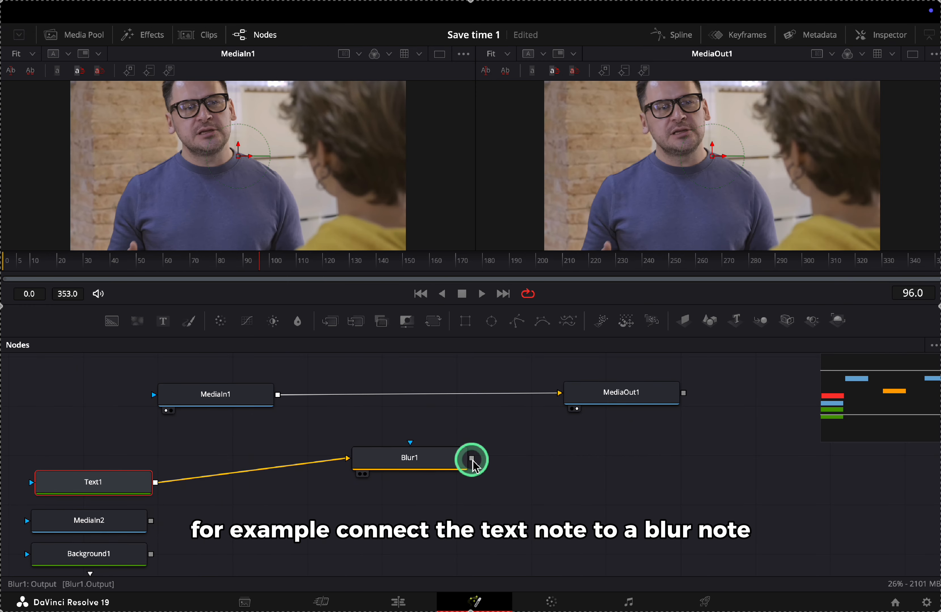
{"action": "left_click_drag", "start_coordinate": [471, 457], "coordinate": [565, 397]}
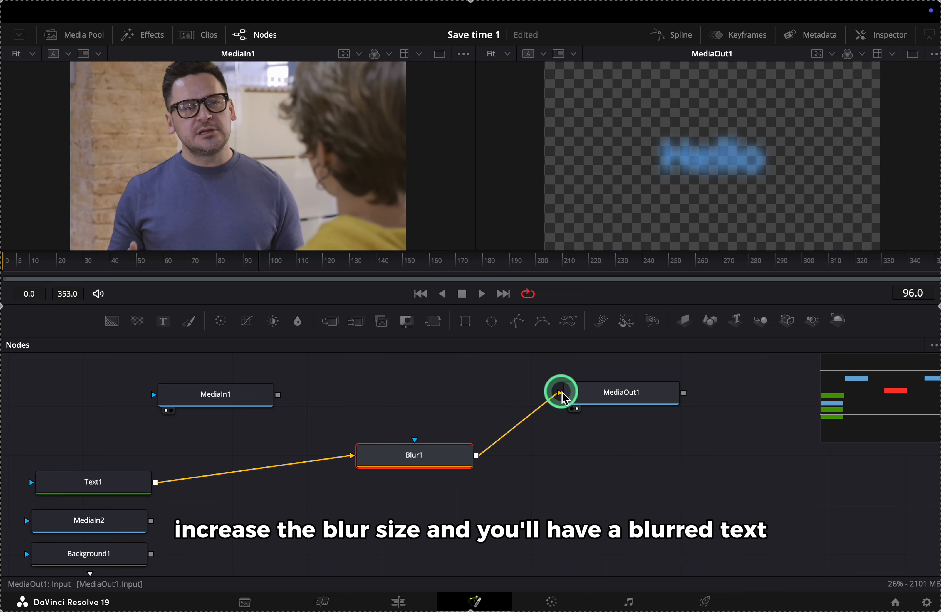
{"action": "left_click", "coordinate": [881, 34]}
{"action": "left_click_drag", "start_coordinate": [801, 204], "coordinate": [794, 205]}
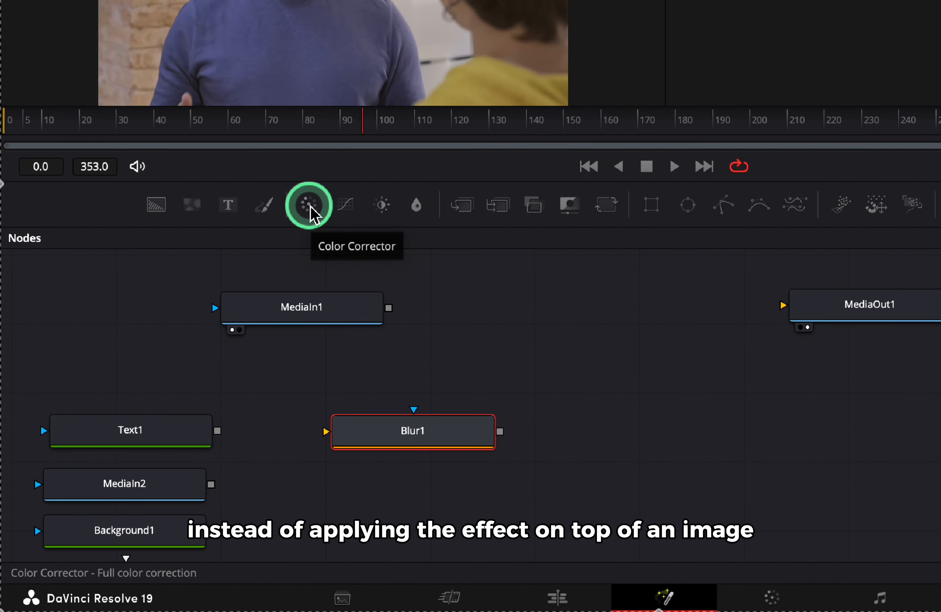
Insert ColorCorrector1 between MediaIn1 and MediaOut1 and tweak its tint, saturation and tonal values
{"action": "left_click_drag", "start_coordinate": [310, 207], "coordinate": [571, 317]}
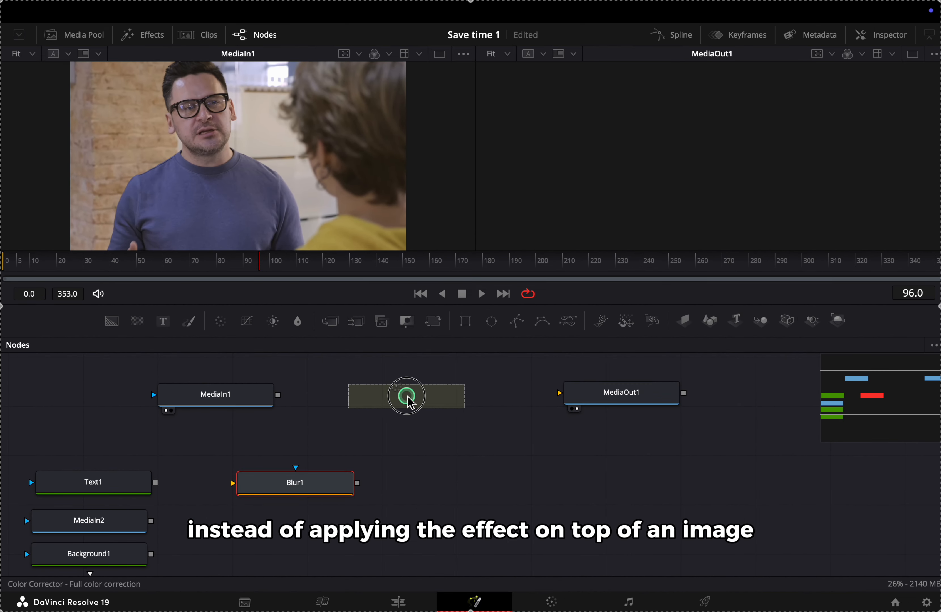
{"action": "left_click_drag", "start_coordinate": [409, 399], "coordinate": [411, 400]}
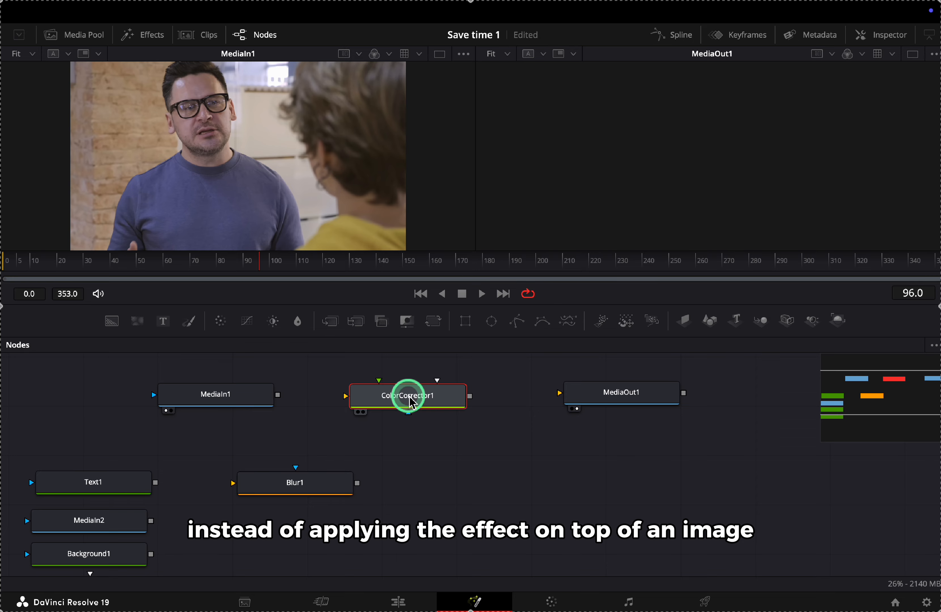
{"action": "left_click_drag", "start_coordinate": [277, 395], "coordinate": [360, 399]}
{"action": "left_click_drag", "start_coordinate": [472, 396], "coordinate": [596, 400]}
{"action": "left_click_drag", "start_coordinate": [845, 239], "coordinate": [849, 243]}
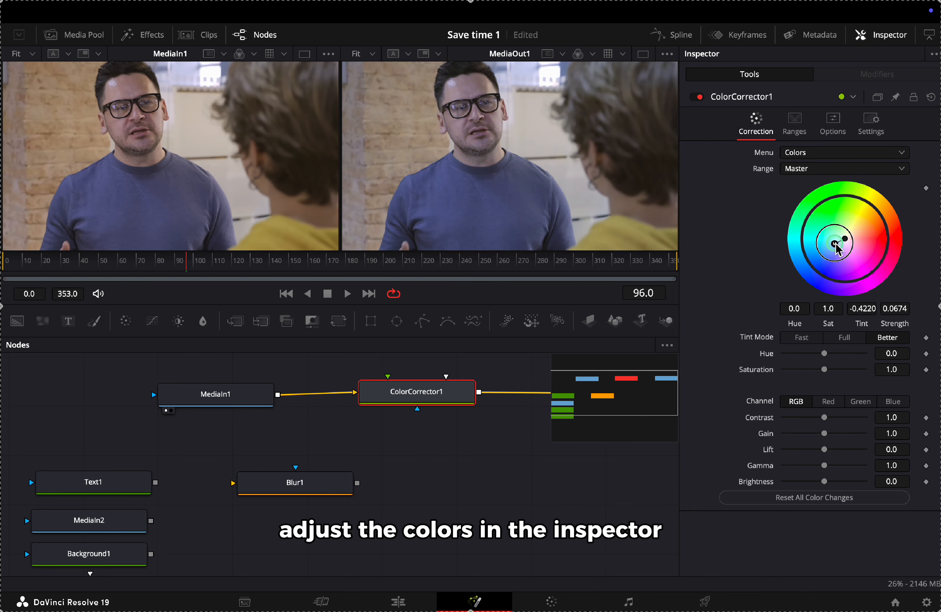
{"action": "left_click", "coordinate": [825, 369]}
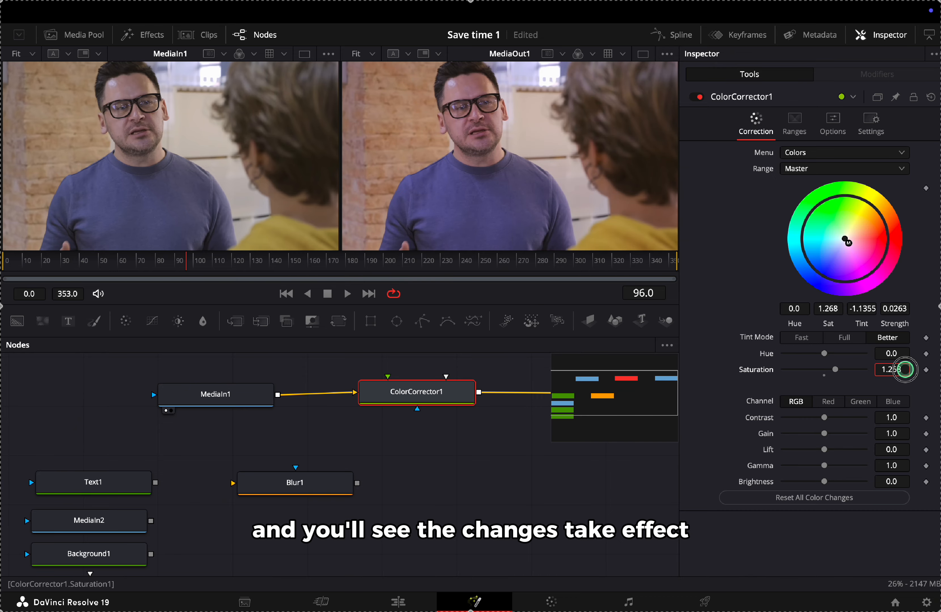
{"action": "mouse_move", "coordinate": [892, 417]}
{"action": "left_mouse_down"}
{"action": "mouse_move", "coordinate": [906, 417]}
{"action": "mouse_move", "coordinate": [899, 433]}
{"action": "left_mouse_up"}
{"action": "mouse_move", "coordinate": [892, 449]}
{"action": "left_mouse_down"}
{"action": "mouse_move", "coordinate": [912, 449]}
{"action": "mouse_move", "coordinate": [887, 466]}
{"action": "left_mouse_up"}
{"action": "left_click_drag", "start_coordinate": [891, 481], "coordinate": [912, 482]}
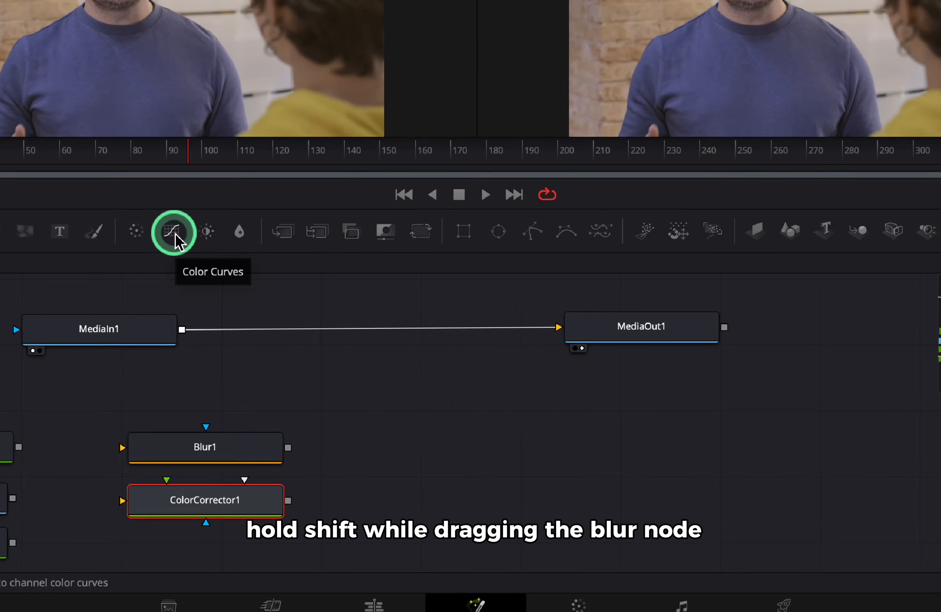
Drop ColorCurves1 onto the MediaIn1–MediaOut1 link and bend a curve
{"action": "left_click_drag", "start_coordinate": [247, 324], "coordinate": [313, 367]}
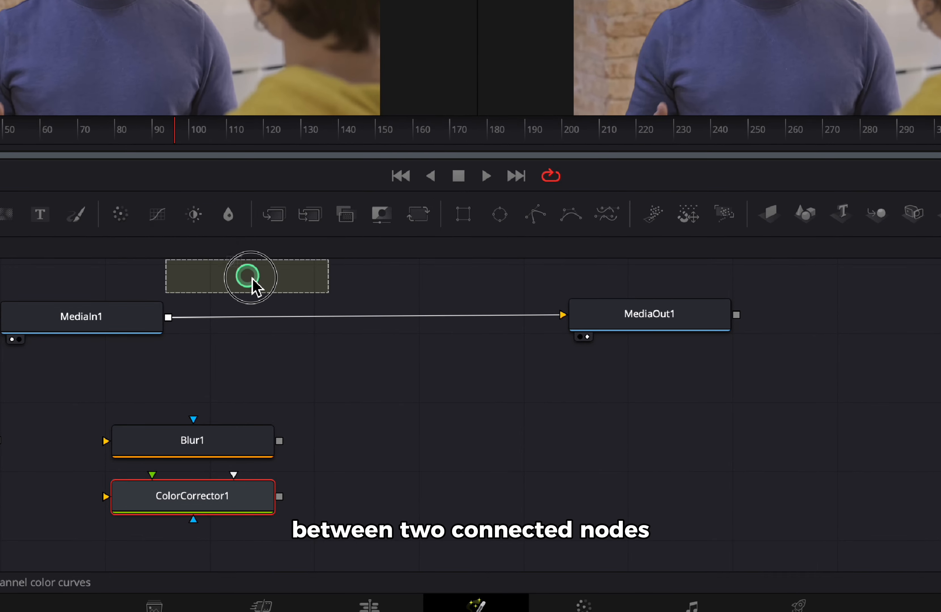
{"action": "left_click_drag", "start_coordinate": [251, 278], "coordinate": [352, 315]}
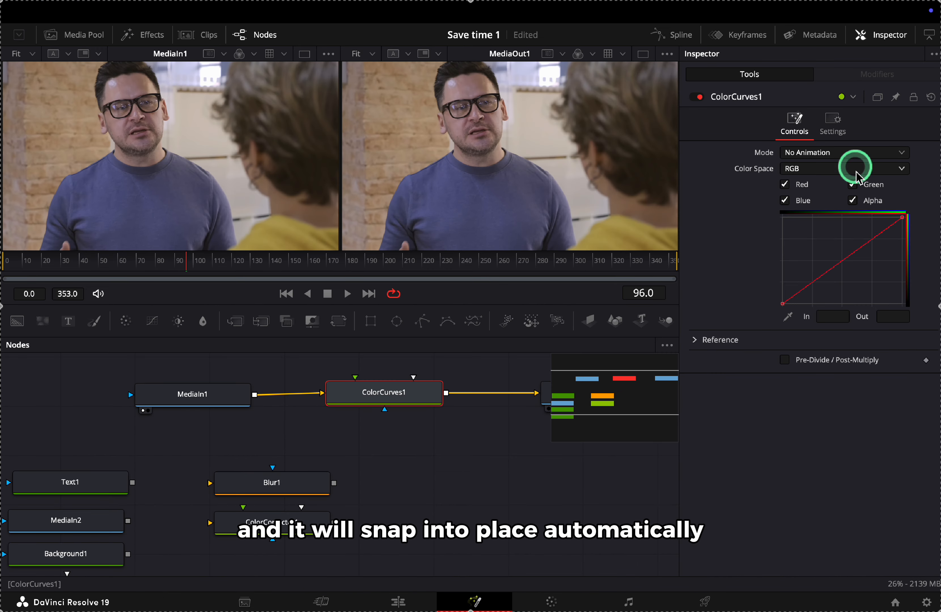
{"action": "left_click_drag", "start_coordinate": [870, 241], "coordinate": [875, 249]}
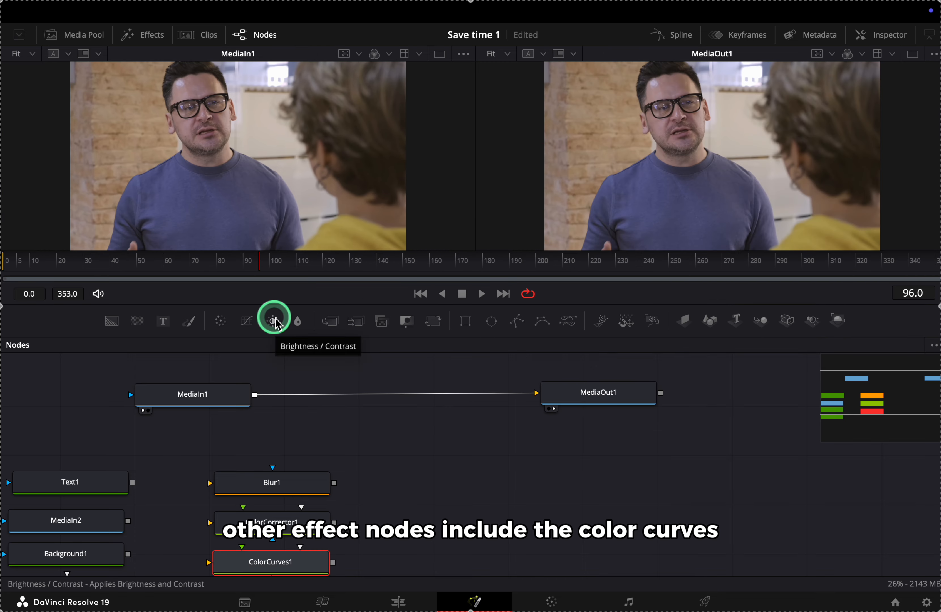
Insert BrightnessContrast1 on the main link and lower its gain
{"action": "left_click_drag", "start_coordinate": [274, 320], "coordinate": [374, 394]}
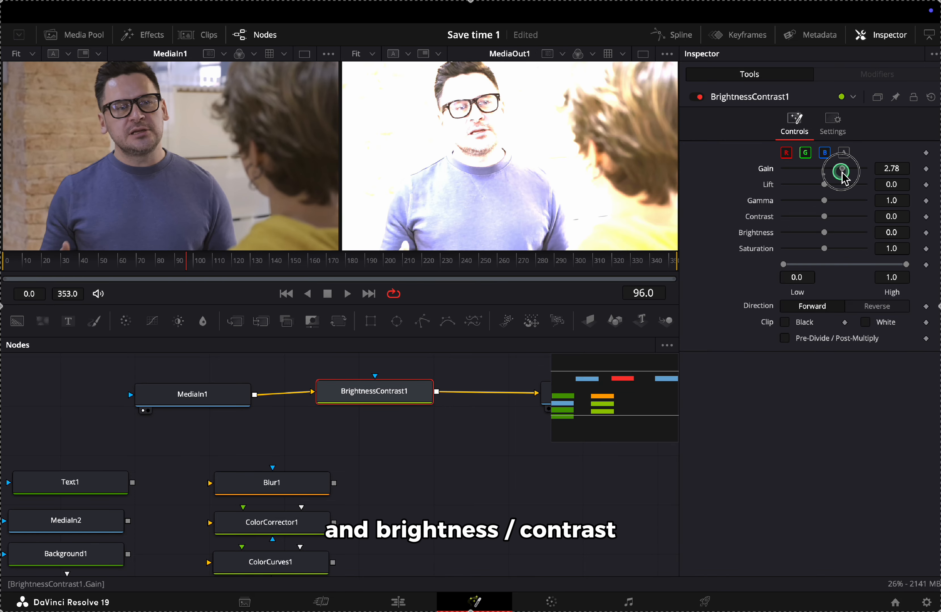
{"action": "left_click_drag", "start_coordinate": [826, 170], "coordinate": [841, 194]}
{"action": "left_click", "coordinate": [838, 205]}
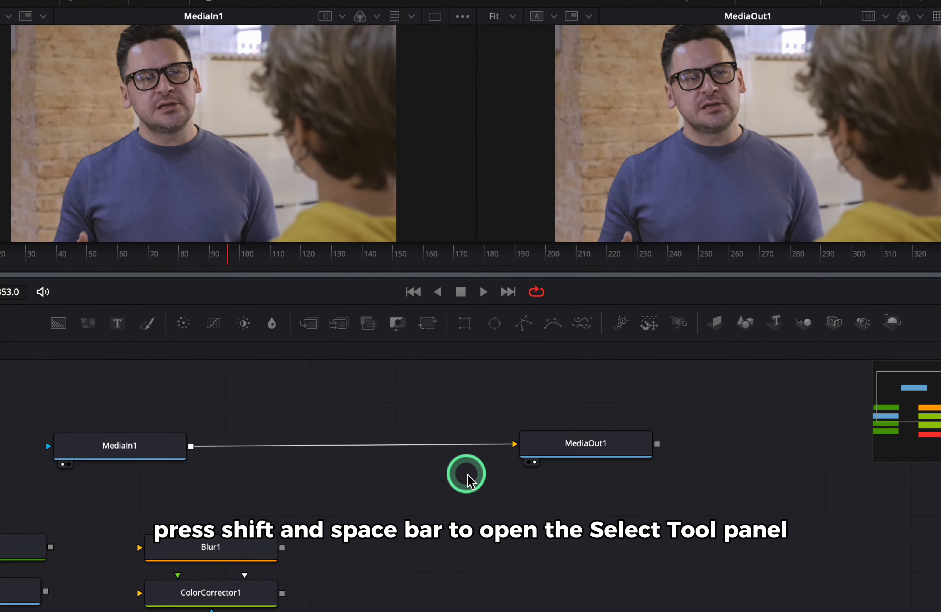
Open Select Tool with Shift+Space and filter the list for 'text'
{"action": "key", "text": "shift+space"}
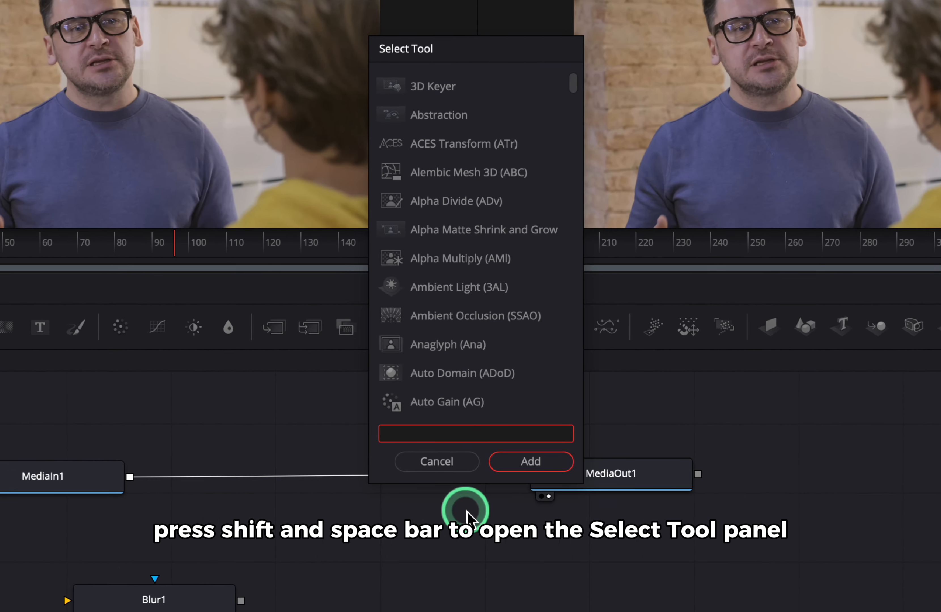
{"action": "type", "text": "text"}
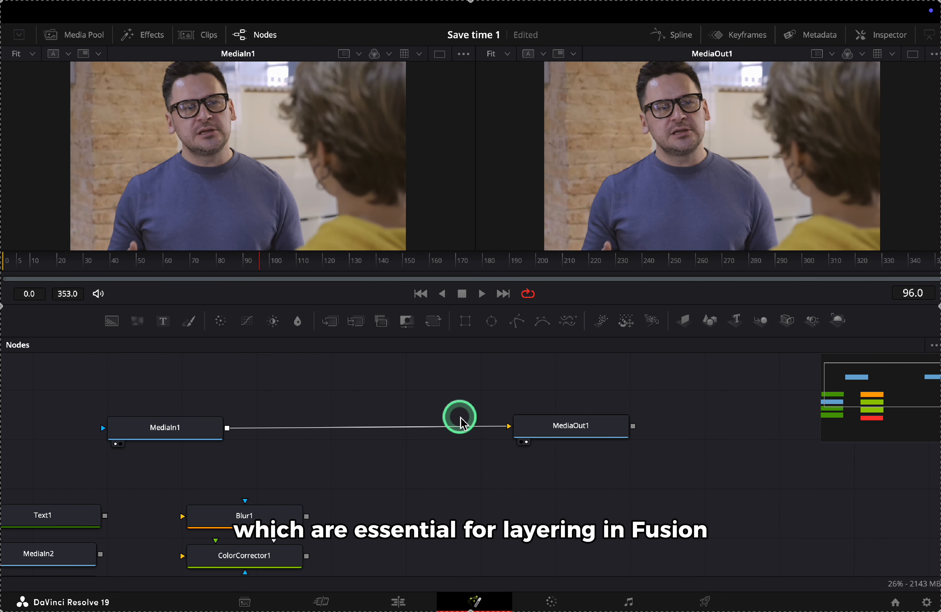
Drop a Merge node onto the MediaIn1–MediaOut1 wire, feeding MediaIn1 into its yellow background input
{"action": "left_click_drag", "start_coordinate": [191, 438], "coordinate": [295, 441]}
{"action": "scroll", "coordinate": [489, 490], "scroll_direction": "right", "scroll_amount": 1}
{"action": "scroll", "coordinate": [489, 490], "scroll_direction": "down", "scroll_amount": 1}
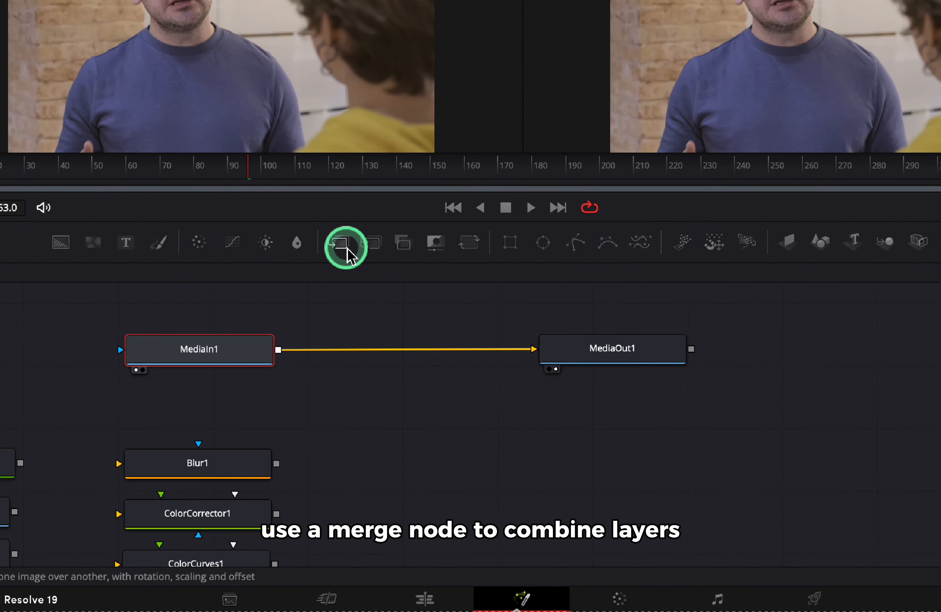
{"action": "left_click_drag", "start_coordinate": [348, 250], "coordinate": [461, 431]}
{"action": "left_click_drag", "start_coordinate": [476, 407], "coordinate": [476, 407]}
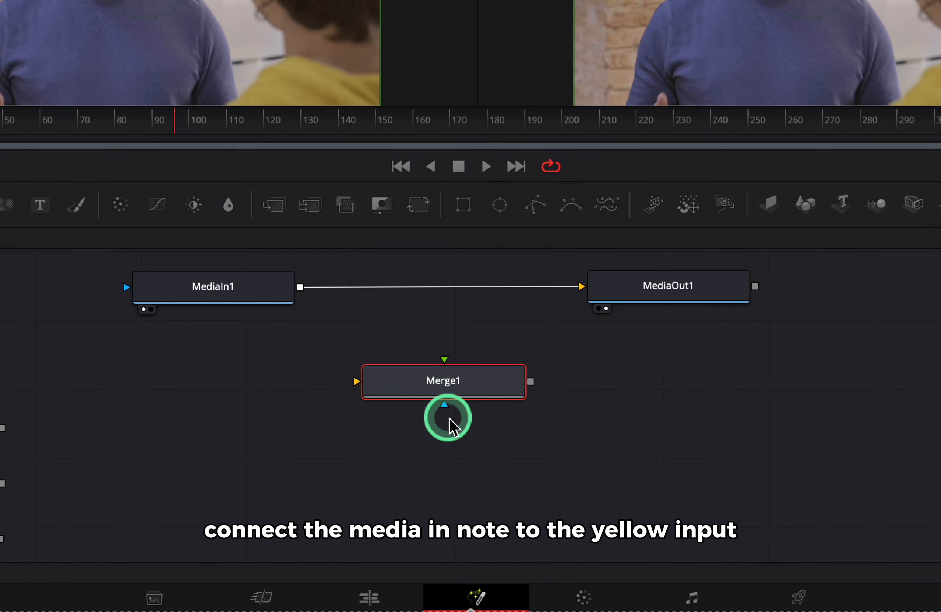
{"action": "left_click_drag", "start_coordinate": [428, 397], "coordinate": [421, 381]}
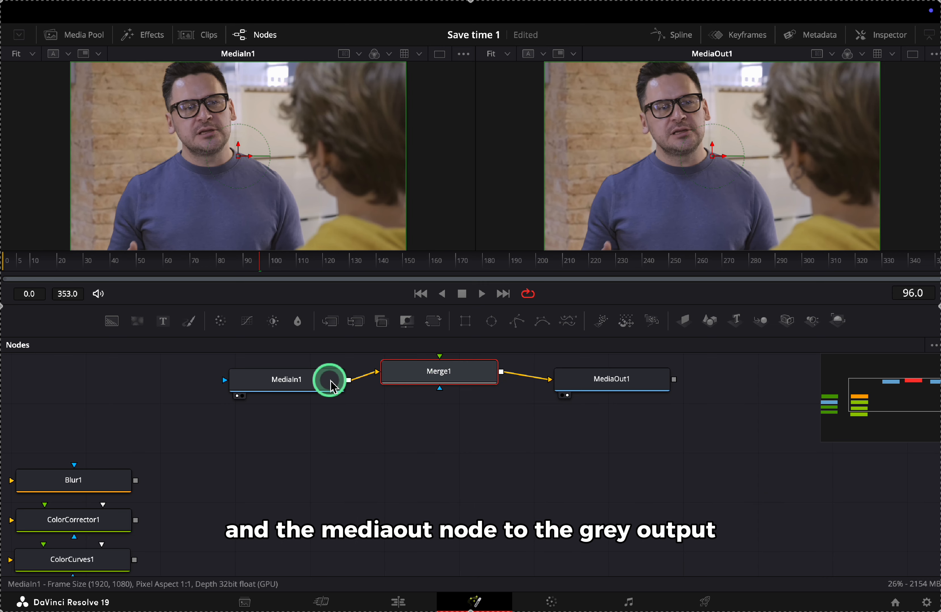
{"action": "left_click_drag", "start_coordinate": [330, 381], "coordinate": [303, 382]}
{"action": "left_click_drag", "start_coordinate": [421, 382], "coordinate": [421, 390]}
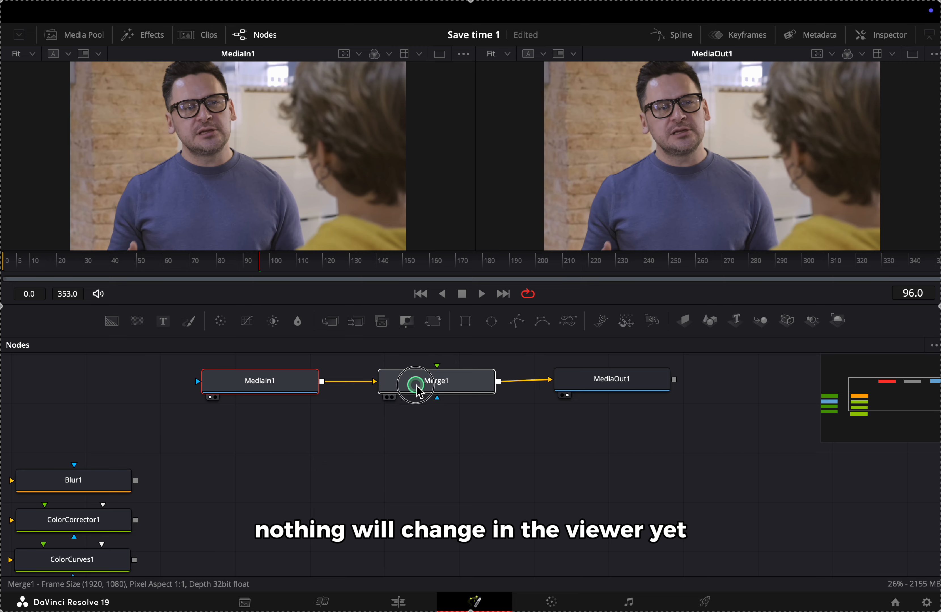
{"action": "scroll", "coordinate": [405, 418], "scroll_direction": "up", "scroll_amount": 2}
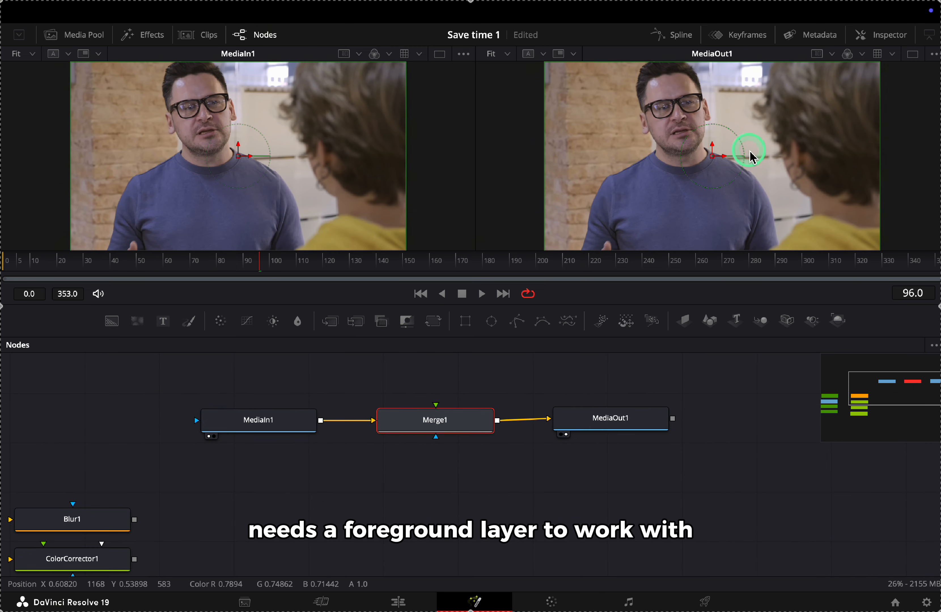
Connect a new Text2 node to Merge1's foreground and raise its size to 0.2165
{"action": "left_click", "coordinate": [284, 382]}
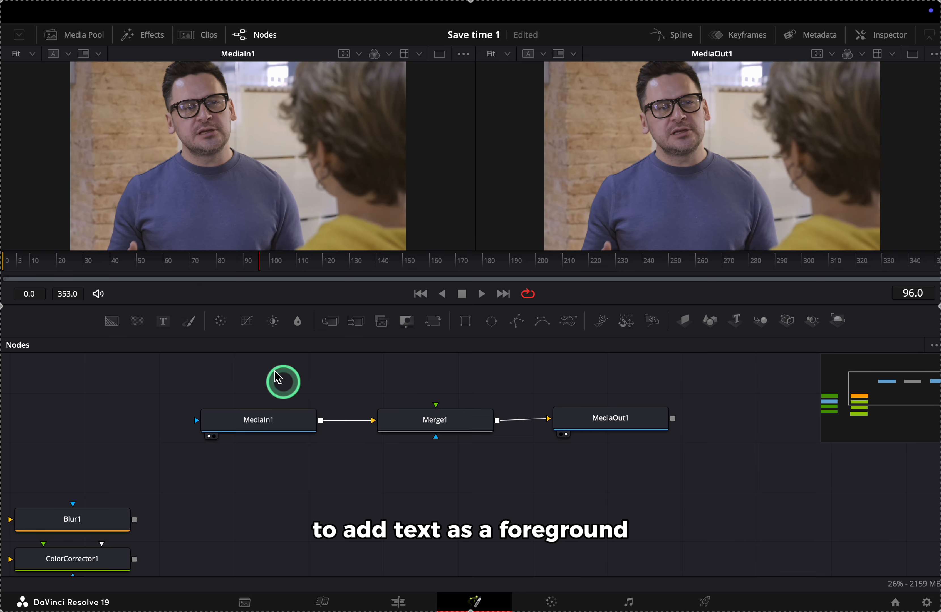
{"action": "left_click_drag", "start_coordinate": [163, 321], "coordinate": [436, 373]}
{"action": "left_click_drag", "start_coordinate": [436, 421], "coordinate": [437, 397]}
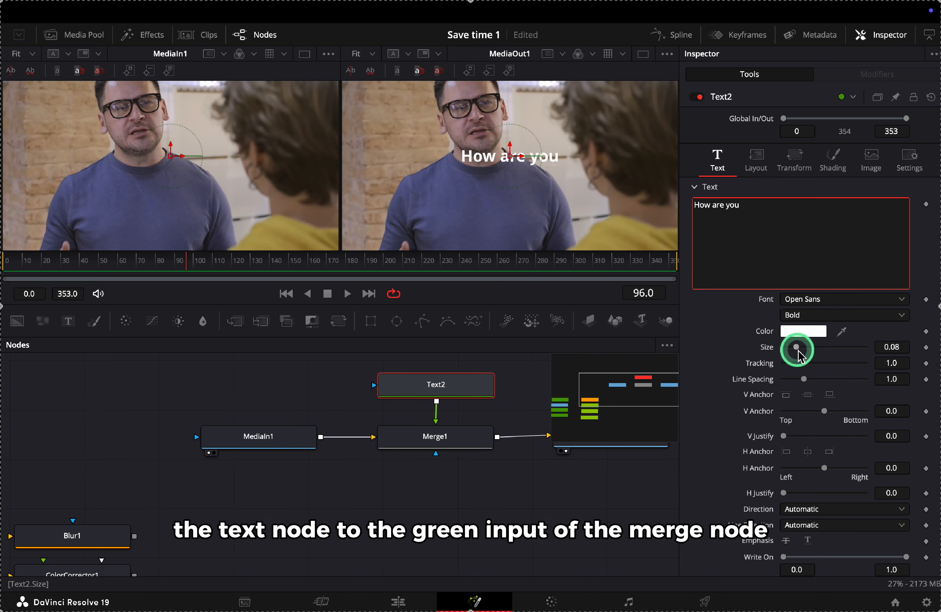
{"action": "left_click_drag", "start_coordinate": [797, 349], "coordinate": [821, 350]}
{"action": "left_click", "coordinate": [780, 212]}
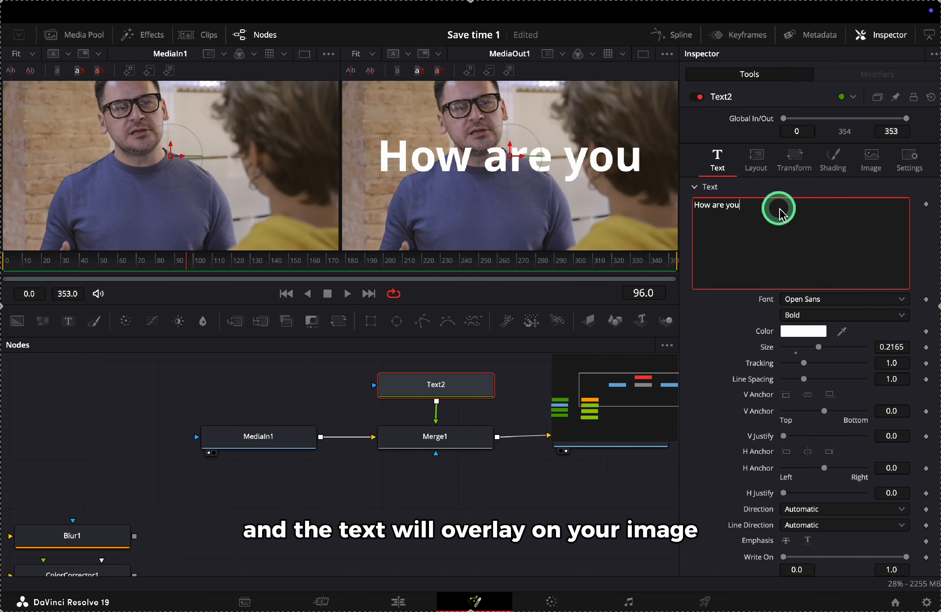
Place Blur2 between Text2 and Merge1's foreground input with Blur Size 35.4
{"action": "left_click", "coordinate": [881, 34]}
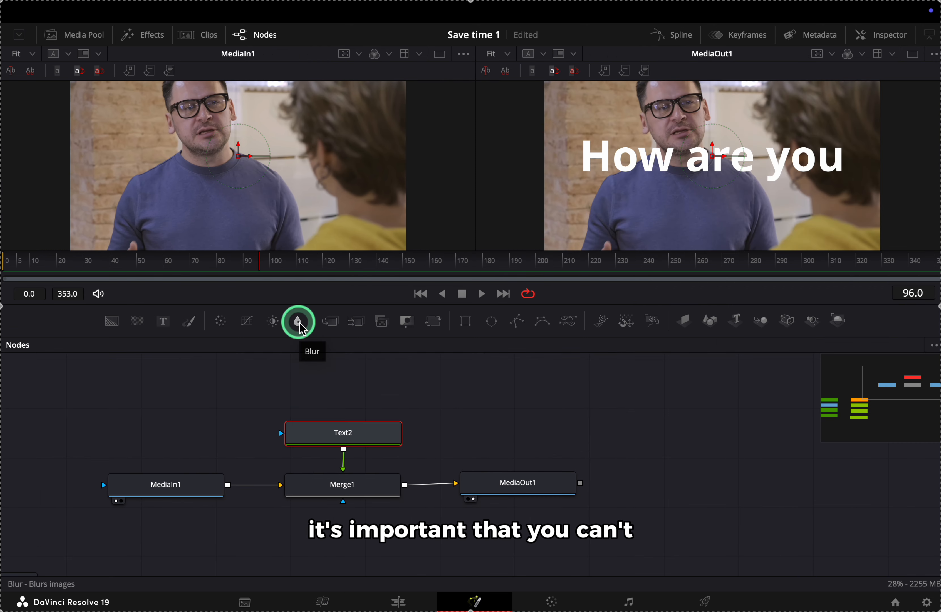
{"action": "left_click_drag", "start_coordinate": [321, 338], "coordinate": [342, 389]}
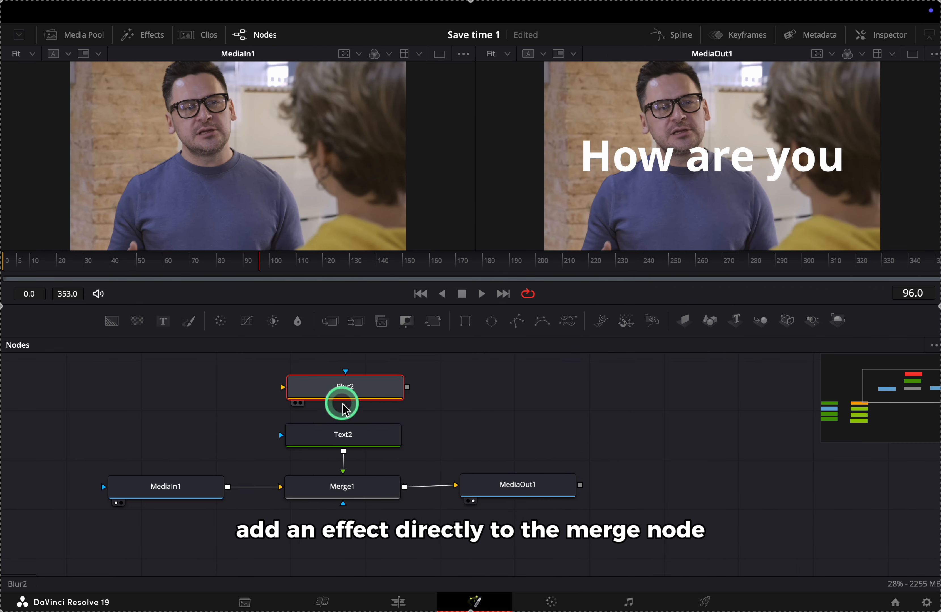
{"action": "left_click_drag", "start_coordinate": [409, 389], "coordinate": [344, 471]}
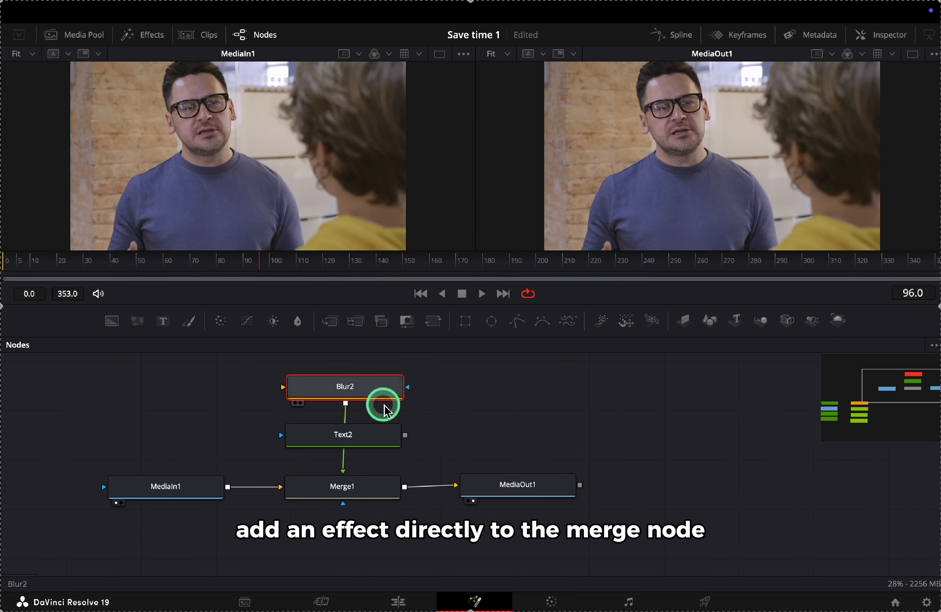
{"action": "left_click_drag", "start_coordinate": [372, 433], "coordinate": [431, 430]}
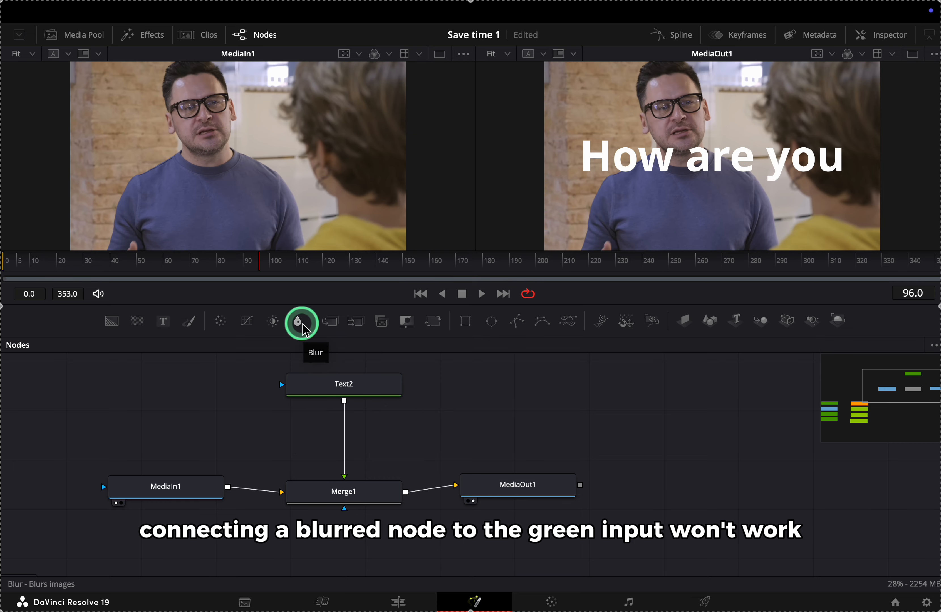
{"action": "left_click_drag", "start_coordinate": [302, 331], "coordinate": [344, 424]}
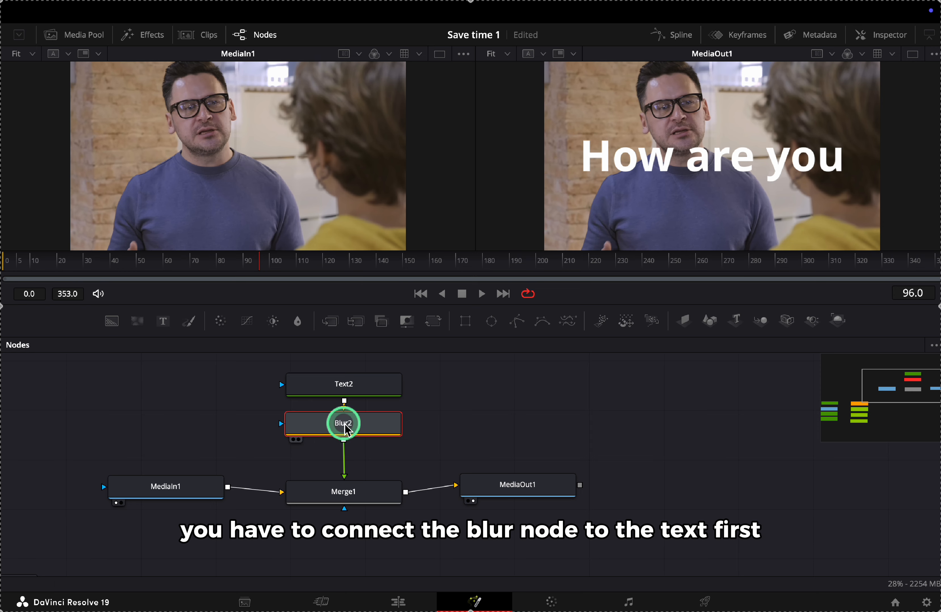
{"action": "left_click", "coordinate": [874, 34]}
{"action": "mouse_move", "coordinate": [786, 203]}
{"action": "left_mouse_down"}
{"action": "mouse_move", "coordinate": [815, 210]}
{"action": "mouse_move", "coordinate": [791, 208]}
{"action": "left_mouse_up"}
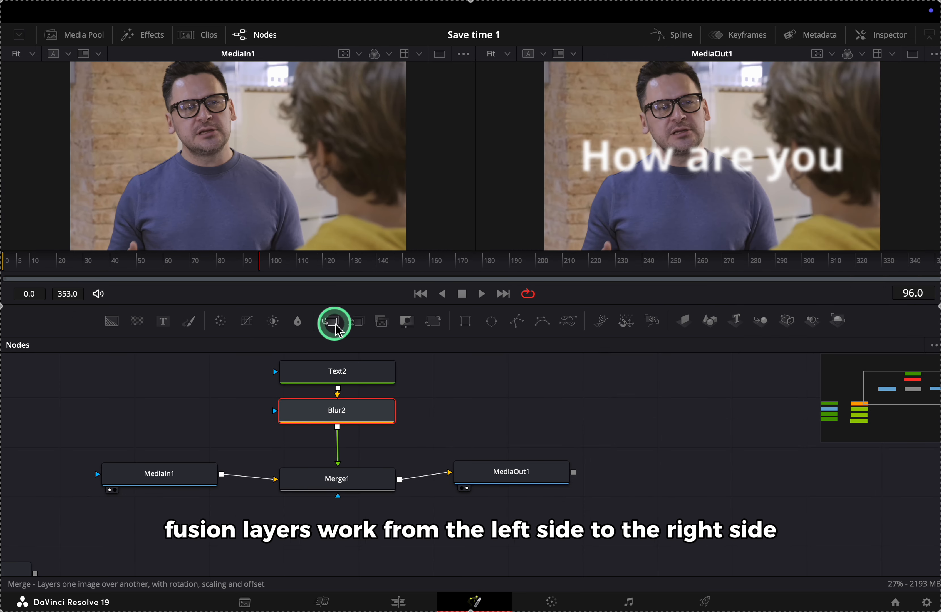
Chain Merge2 between Merge1 and MediaOut1, and add a MultiMerge node below
{"action": "left_click_drag", "start_coordinate": [331, 321], "coordinate": [479, 515]}
{"action": "left_click_drag", "start_coordinate": [511, 480], "coordinate": [669, 474]}
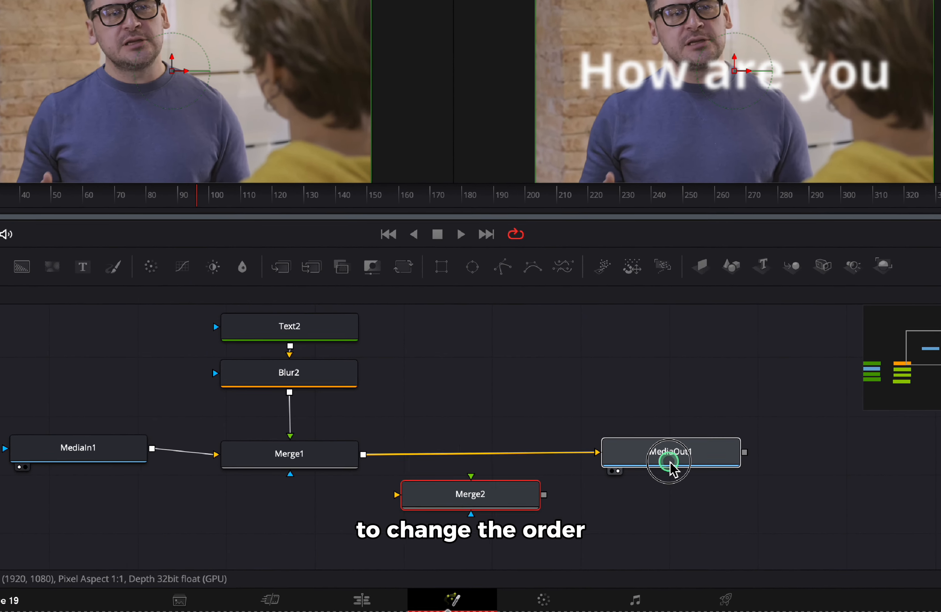
{"action": "left_click_drag", "start_coordinate": [518, 502], "coordinate": [522, 474]}
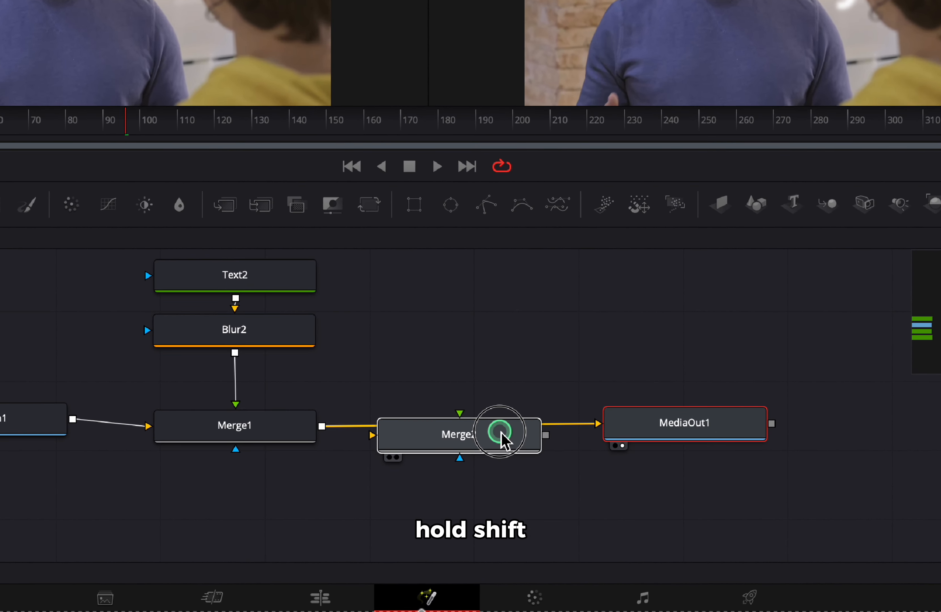
{"action": "left_click_drag", "start_coordinate": [501, 433], "coordinate": [500, 428]}
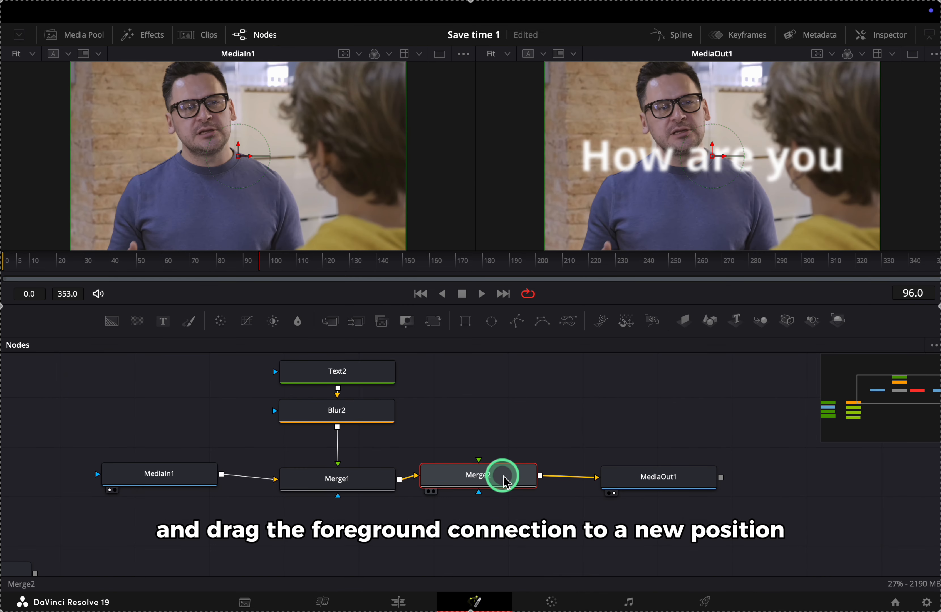
{"action": "left_click_drag", "start_coordinate": [503, 477], "coordinate": [525, 479]}
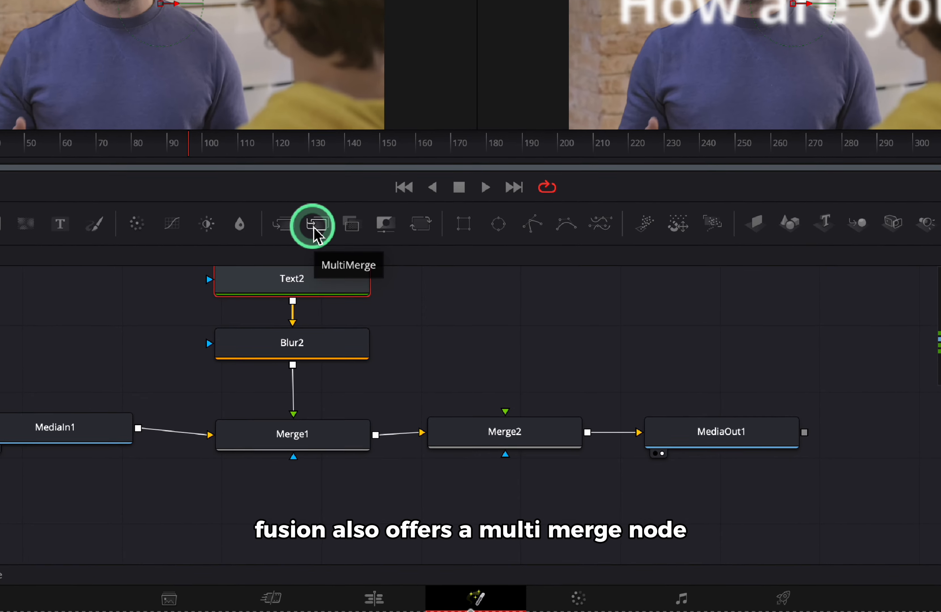
{"action": "left_click_drag", "start_coordinate": [316, 234], "coordinate": [426, 517]}
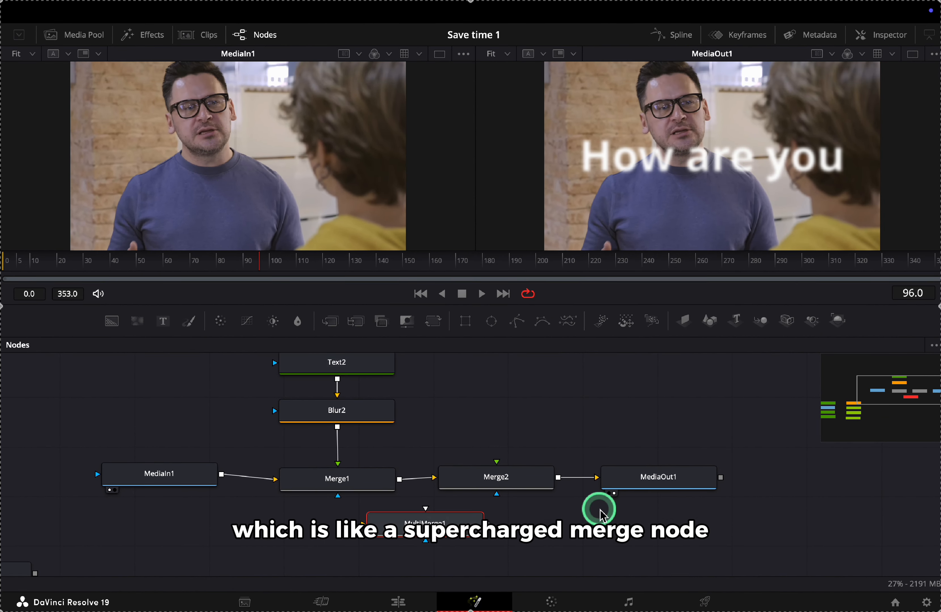
Delete Merge1 and Merge2 and place MultiMerge1 between MediaIn1 and MediaOut1
{"action": "scroll", "coordinate": [601, 510], "scroll_direction": "down", "scroll_amount": 3}
{"action": "left_click", "coordinate": [509, 427]}
{"action": "key", "text": "Delete"}
{"action": "left_click", "coordinate": [374, 426]}
{"action": "key", "text": "Delete"}
{"action": "left_click_drag", "start_coordinate": [432, 463], "coordinate": [382, 429]}
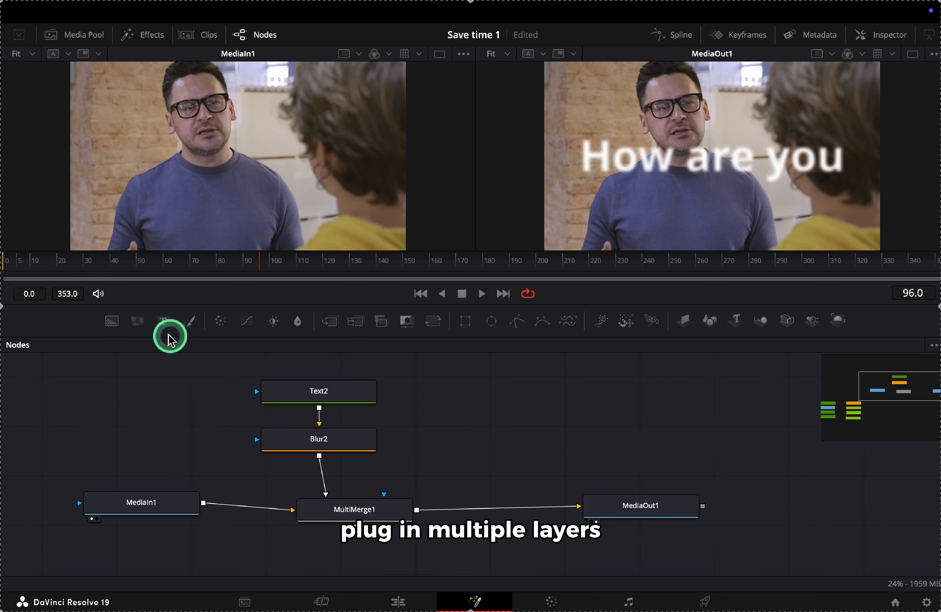
Add Text3 as a MultiMerge1 input, removing the surplus Text4 node
{"action": "left_click_drag", "start_coordinate": [163, 321], "coordinate": [463, 439]}
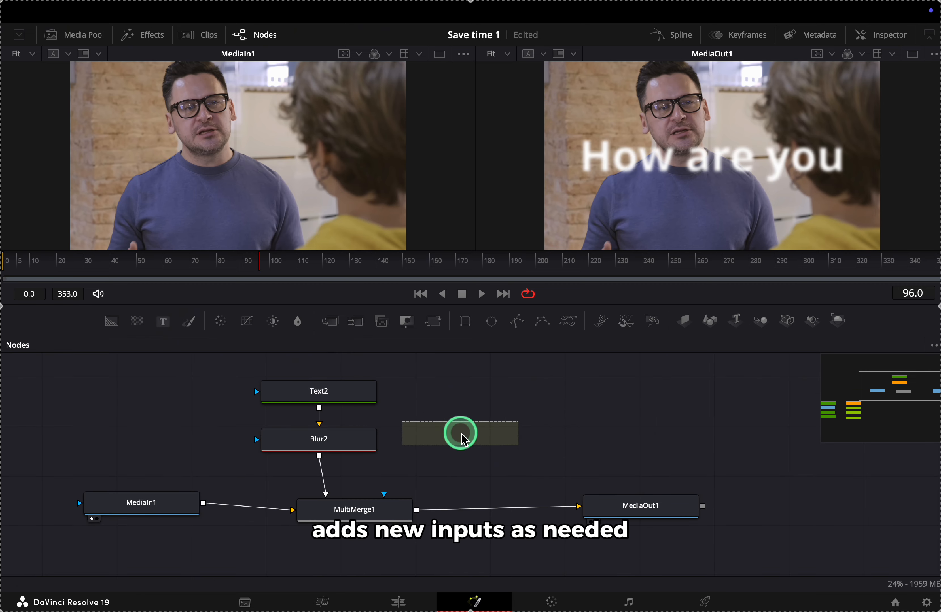
{"action": "left_click_drag", "start_coordinate": [524, 440], "coordinate": [384, 496]}
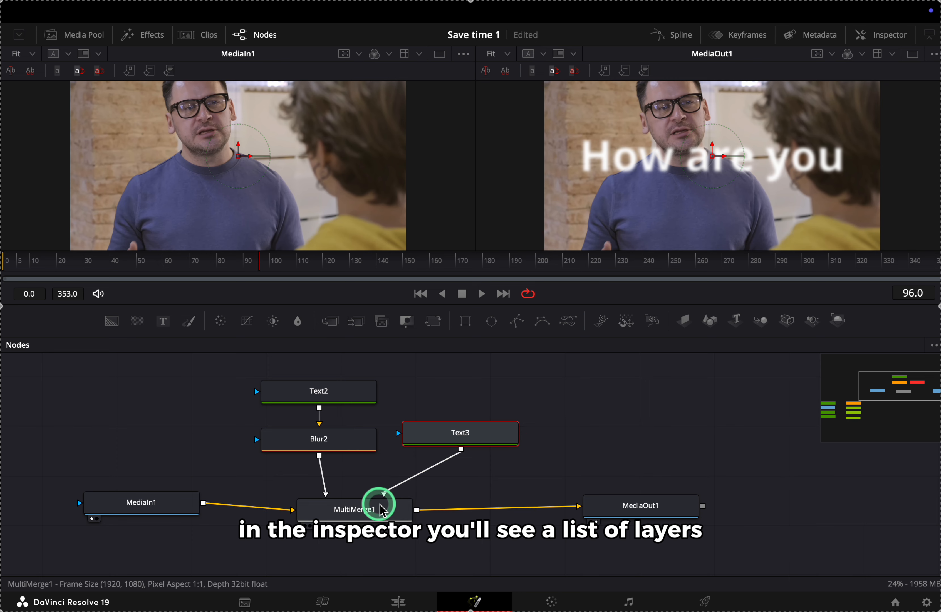
{"action": "scroll", "coordinate": [478, 484], "scroll_direction": "down", "scroll_amount": 1}
{"action": "scroll", "coordinate": [478, 484], "scroll_direction": "down", "scroll_amount": 1}
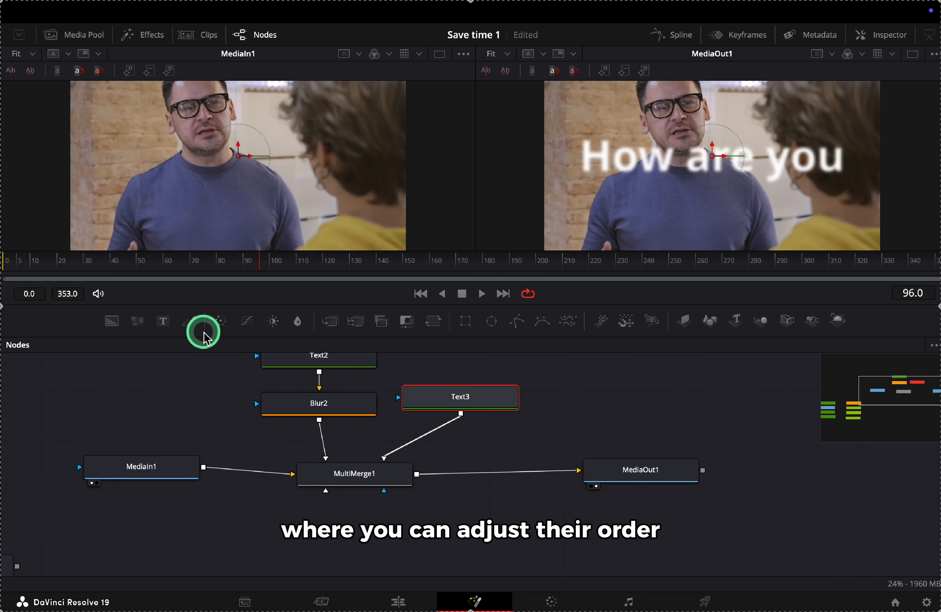
{"action": "left_click_drag", "start_coordinate": [161, 323], "coordinate": [359, 478]}
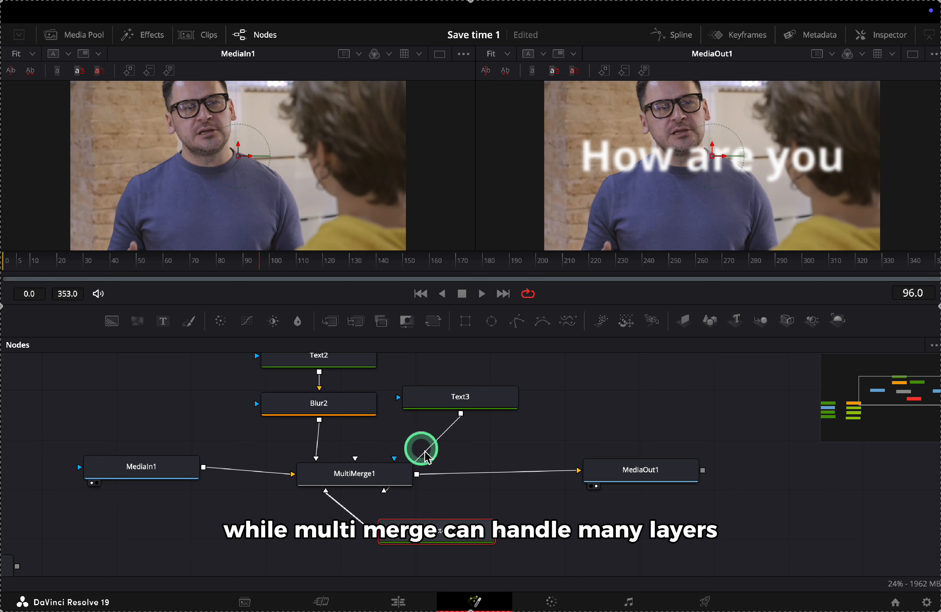
{"action": "left_click_drag", "start_coordinate": [425, 457], "coordinate": [407, 464]}
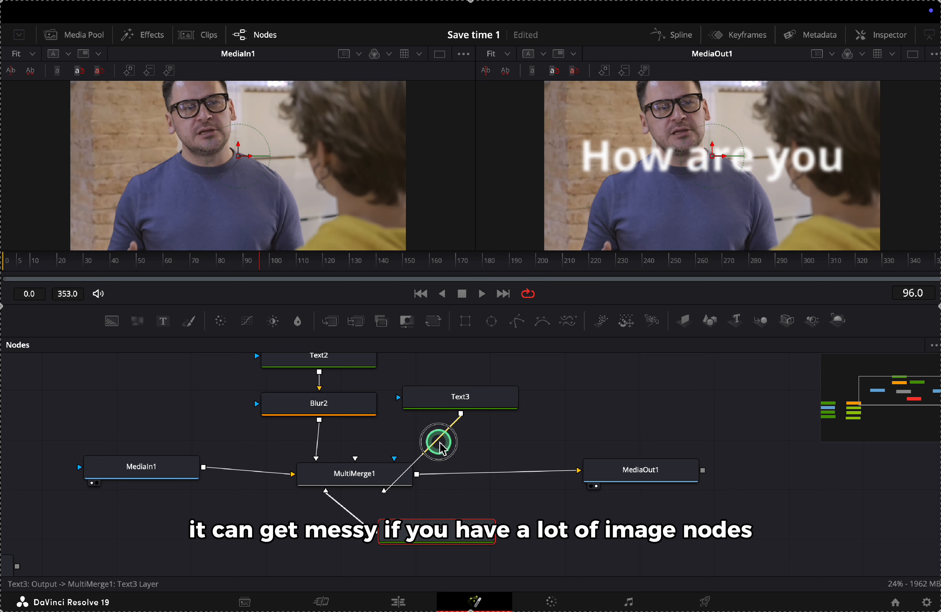
{"action": "key", "text": "Delete"}
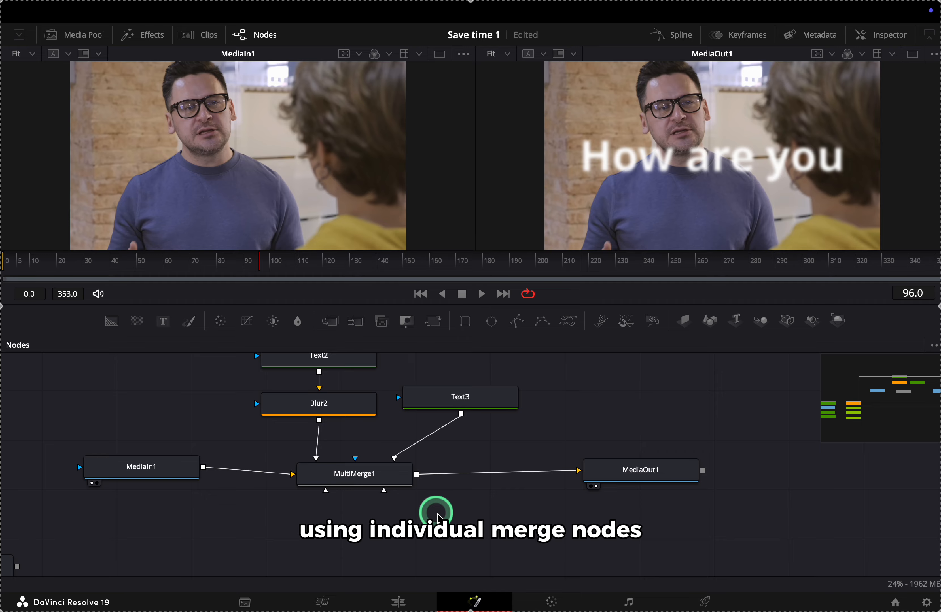
{"action": "mouse_move", "coordinate": [389, 479]}
{"action": "left_mouse_down"}
{"action": "mouse_move", "coordinate": [394, 504]}
{"action": "mouse_move", "coordinate": [396, 490]}
{"action": "left_mouse_up"}
Drop the Ellipse mask tool into the Nodes panel as a free-standing Ellipse1
{"action": "left_click", "coordinate": [553, 524]}
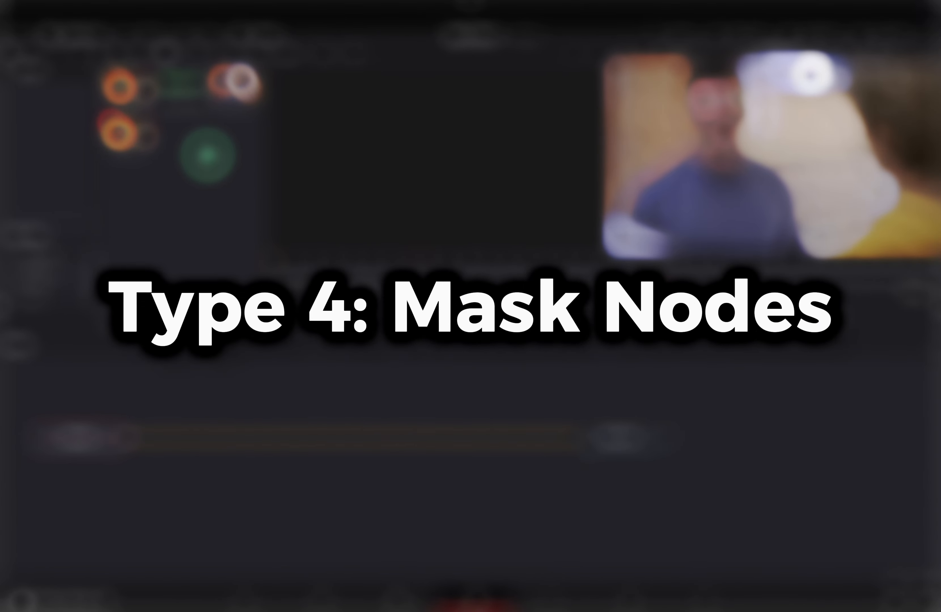
{"action": "left_click", "coordinate": [489, 402]}
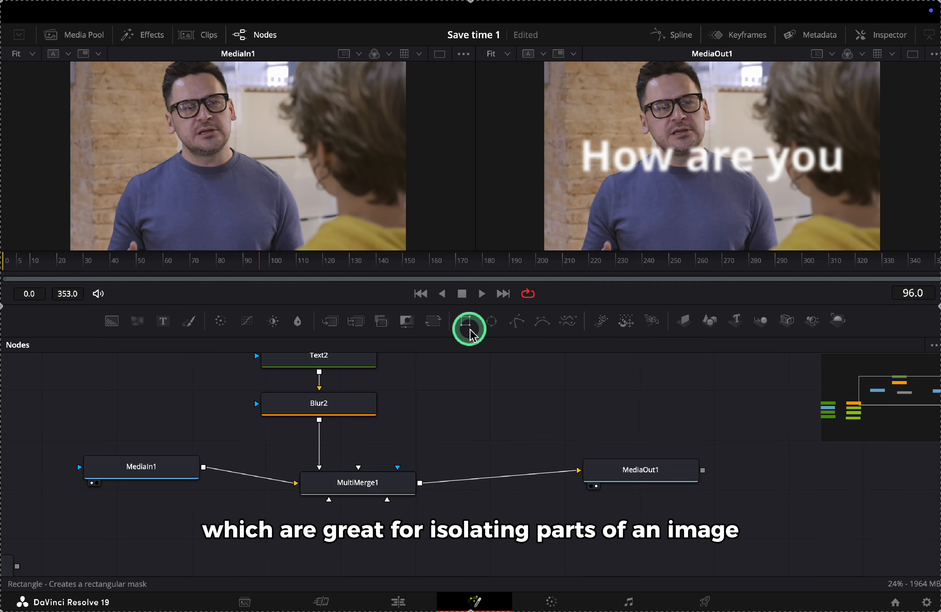
{"action": "scroll", "coordinate": [494, 374], "scroll_direction": "right", "scroll_amount": 3}
{"action": "scroll", "coordinate": [495, 374], "scroll_direction": "up", "scroll_amount": 2}
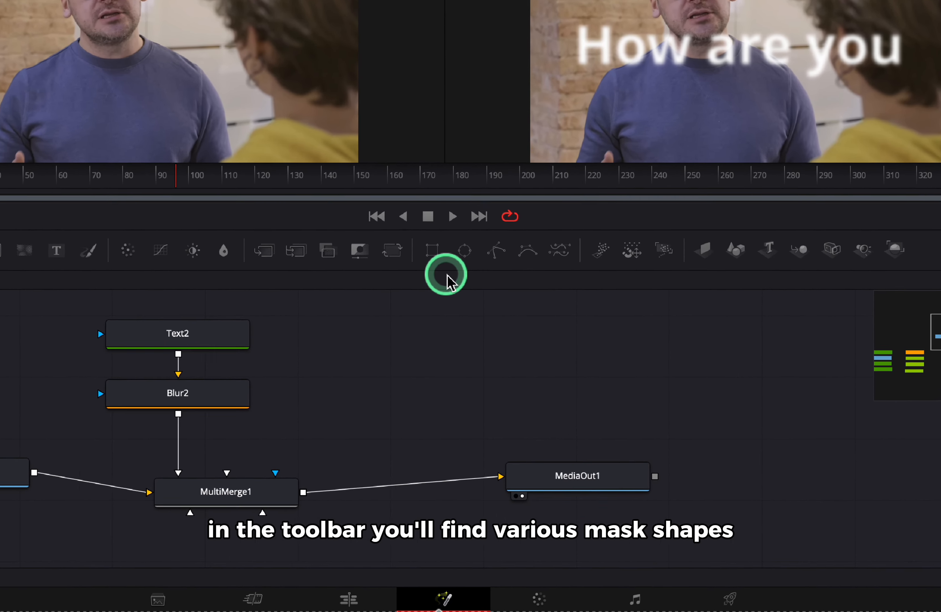
{"action": "left_click_drag", "start_coordinate": [464, 251], "coordinate": [436, 370]}
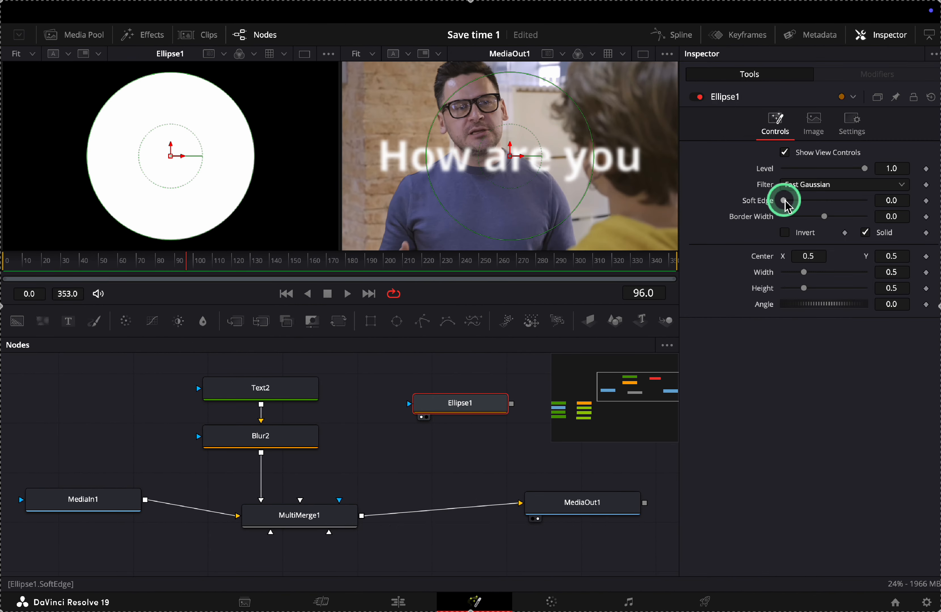
Soften the ellipse edge and tint the picture with ColorCorrector2's color wheel
{"action": "left_click_drag", "start_coordinate": [778, 199], "coordinate": [809, 221]}
{"action": "mouse_move", "coordinate": [866, 175]}
{"action": "left_mouse_down"}
{"action": "mouse_move", "coordinate": [840, 172]}
{"action": "mouse_move", "coordinate": [866, 178]}
{"action": "left_mouse_up"}
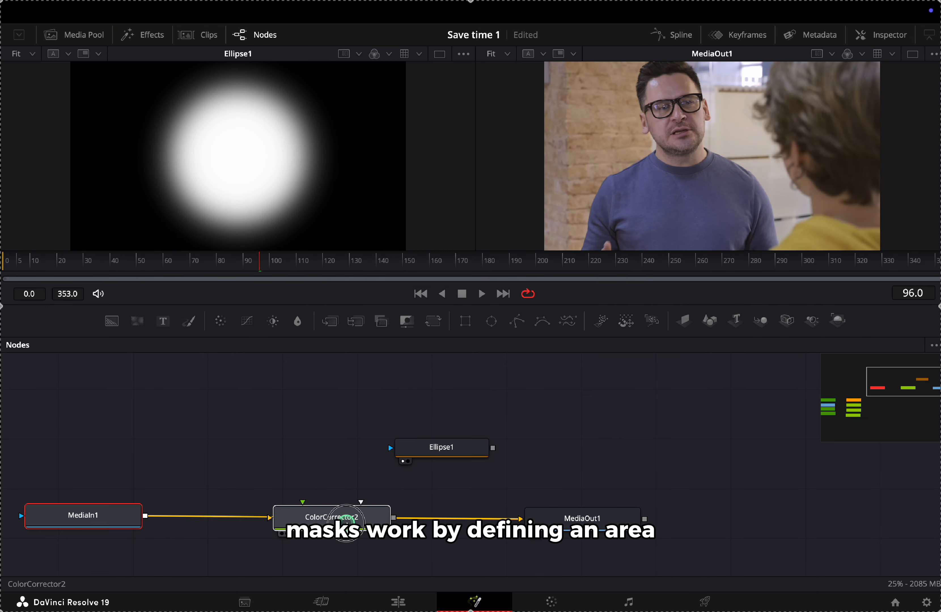
{"action": "left_click_drag", "start_coordinate": [346, 524], "coordinate": [307, 521]}
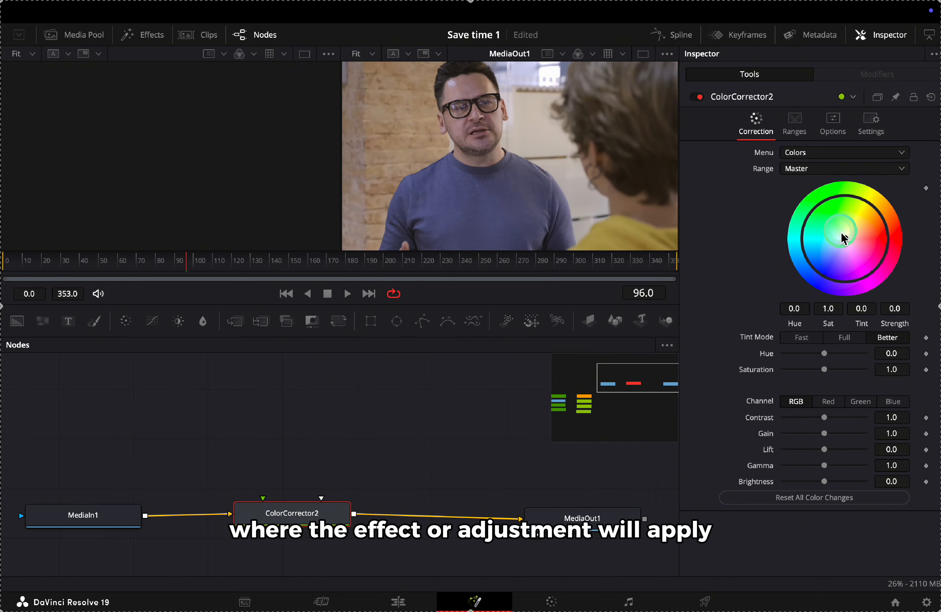
{"action": "left_click_drag", "start_coordinate": [844, 239], "coordinate": [846, 247]}
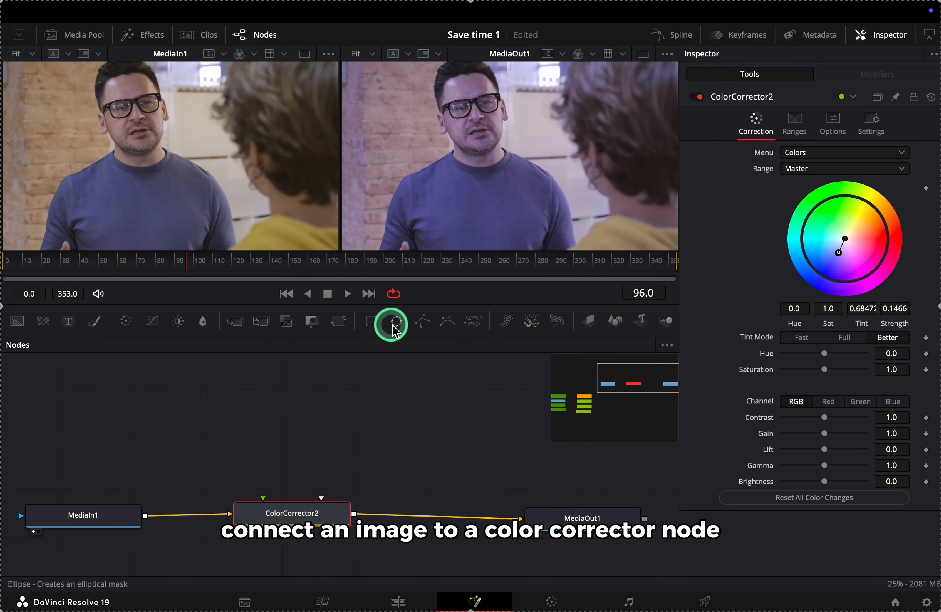
Connect Ellipse1 to ColorCorrector2's mask input with soft edge 0.0898 and width 0.598
{"action": "left_click_drag", "start_coordinate": [391, 322], "coordinate": [294, 515]}
{"action": "left_click_drag", "start_coordinate": [784, 200], "coordinate": [842, 202]}
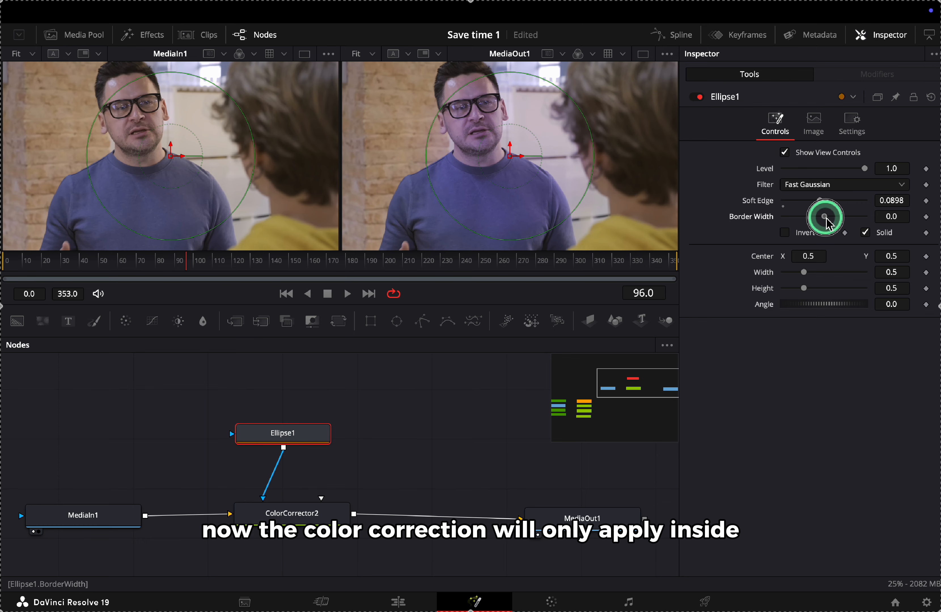
{"action": "left_click_drag", "start_coordinate": [780, 221], "coordinate": [819, 216]}
{"action": "left_click_drag", "start_coordinate": [803, 273], "coordinate": [817, 277]}
Turn on Invert for the Ellipse1 mask, then drop a new Rectangle1 mask node in its place
{"action": "left_click", "coordinate": [916, 230]}
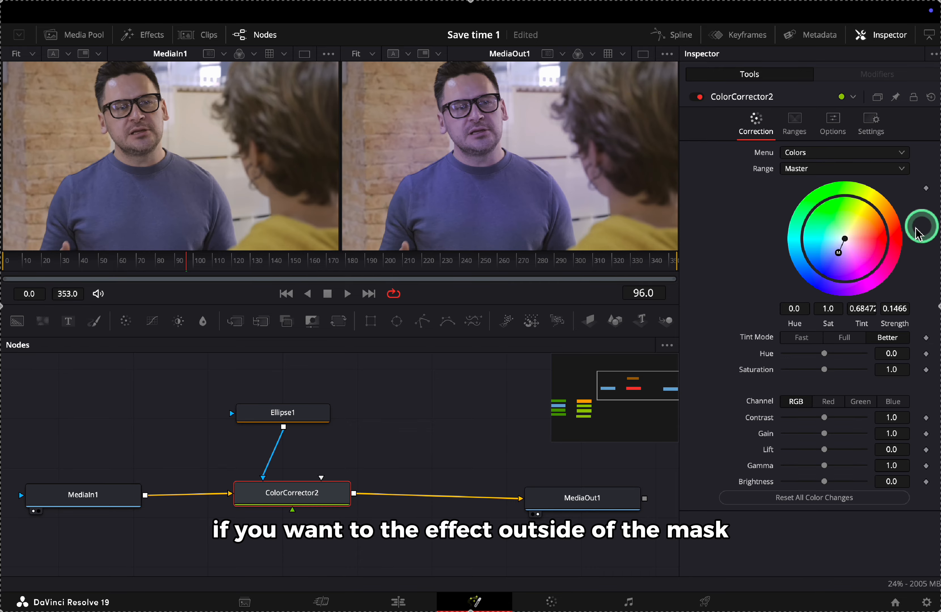
{"action": "left_click", "coordinate": [302, 416]}
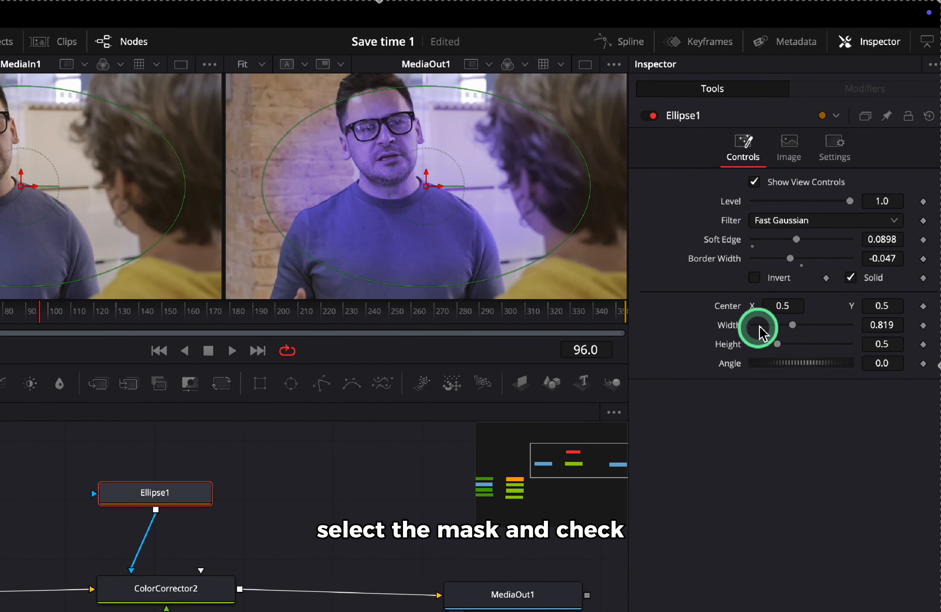
{"action": "left_click", "coordinate": [785, 233]}
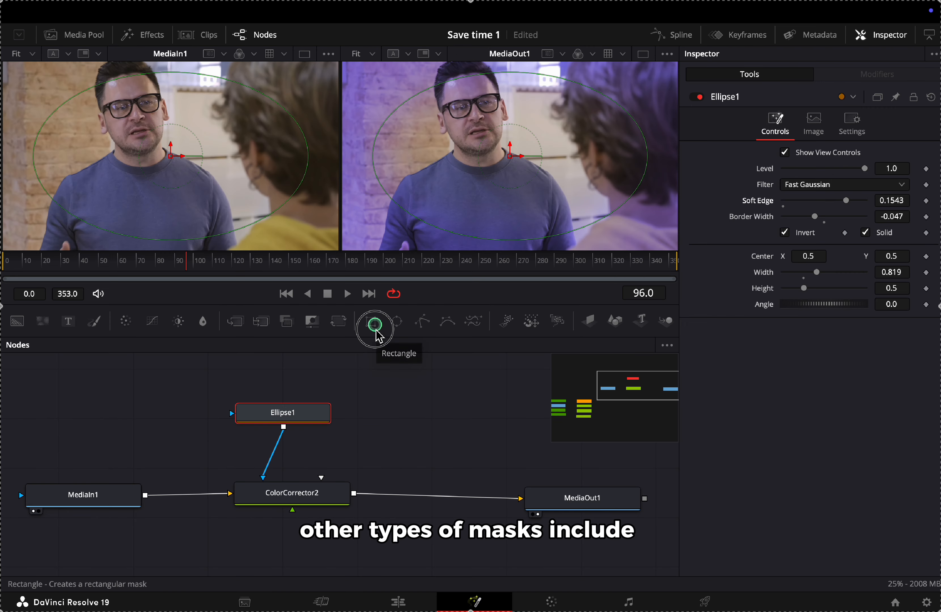
{"action": "left_click_drag", "start_coordinate": [142, 449], "coordinate": [147, 565]}
{"action": "left_click_drag", "start_coordinate": [374, 408], "coordinate": [378, 410]}
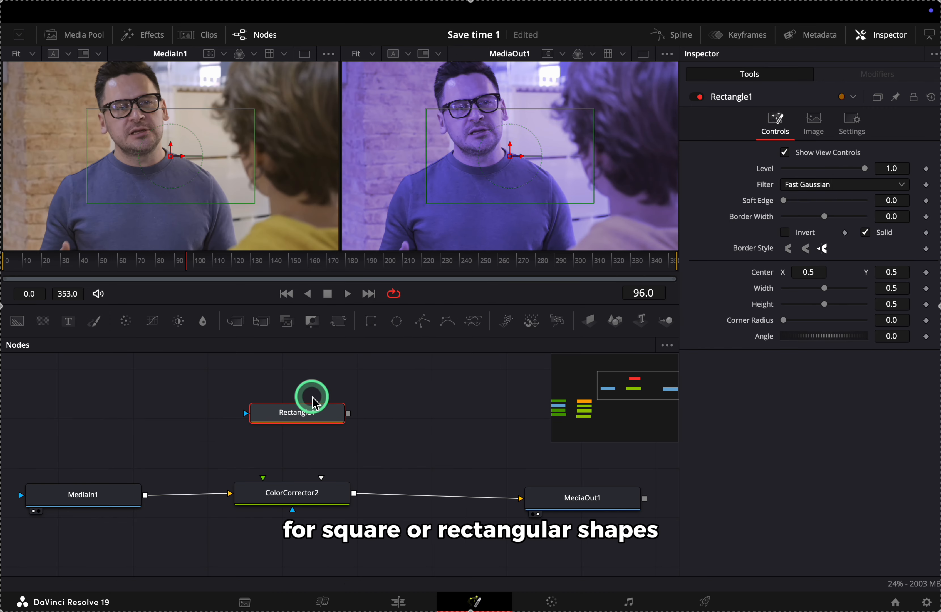
Delete Rectangle1, add a Polygon mask node, and place three points on the MediaOut1 picture
{"action": "key", "text": "Delete"}
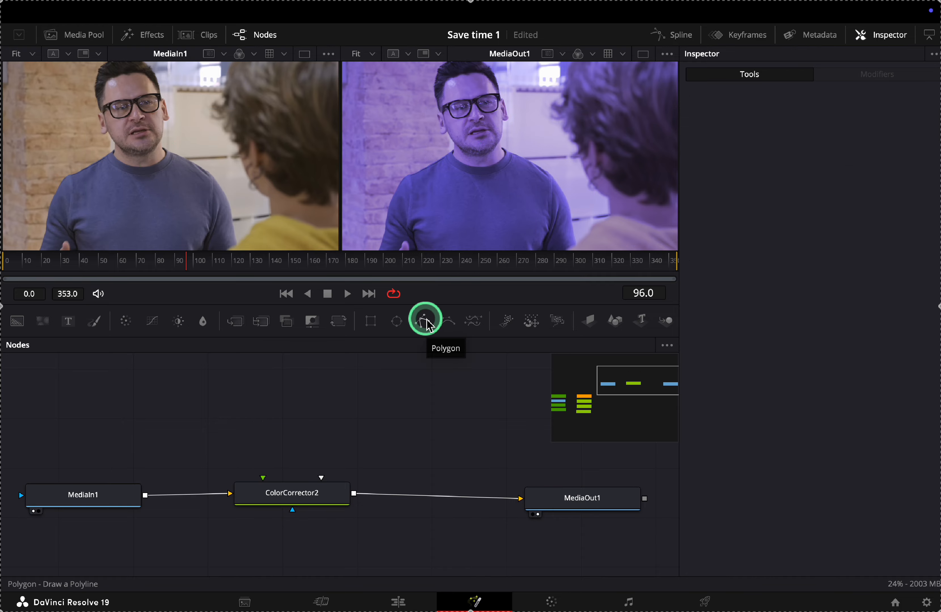
{"action": "left_click_drag", "start_coordinate": [422, 321], "coordinate": [299, 493]}
{"action": "left_click", "coordinate": [467, 172]}
{"action": "left_click_drag", "start_coordinate": [497, 155], "coordinate": [568, 206]}
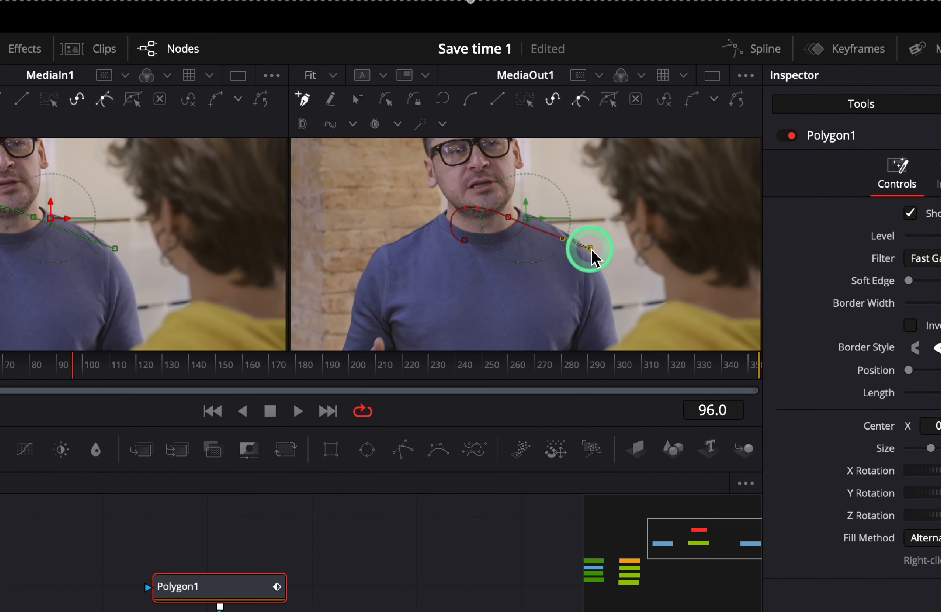
{"action": "left_click", "coordinate": [490, 271]}
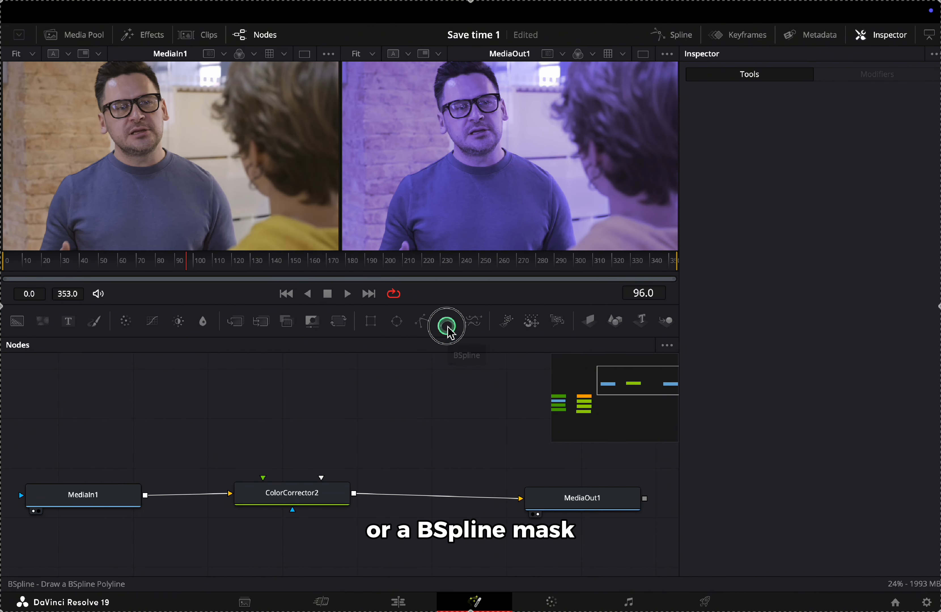
Add a BSpline1 mask wired to ColorCorrector2 and outline the shirt below the collar
{"action": "left_click_drag", "start_coordinate": [447, 327], "coordinate": [263, 477]}
{"action": "left_click", "coordinate": [489, 170]}
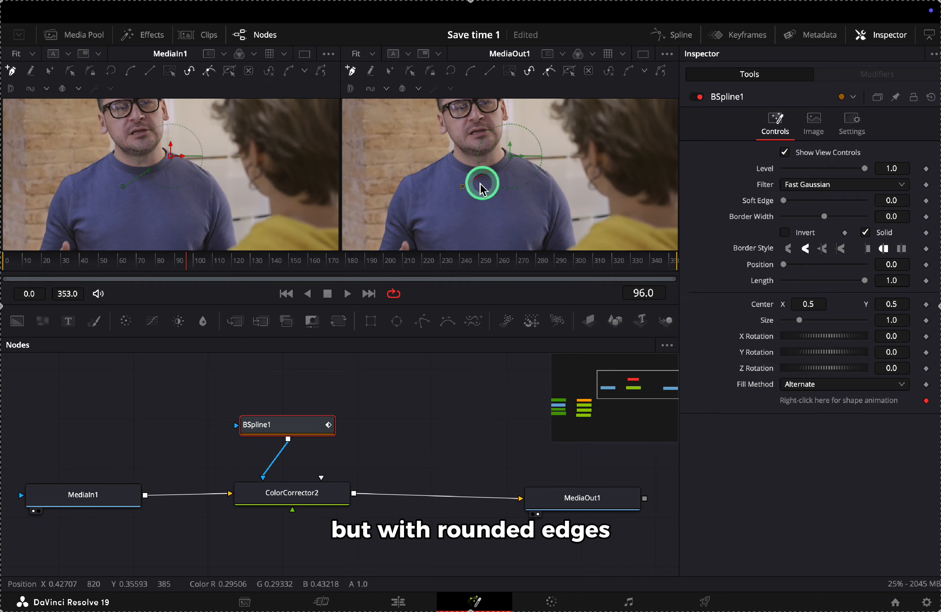
{"action": "left_click", "coordinate": [552, 200]}
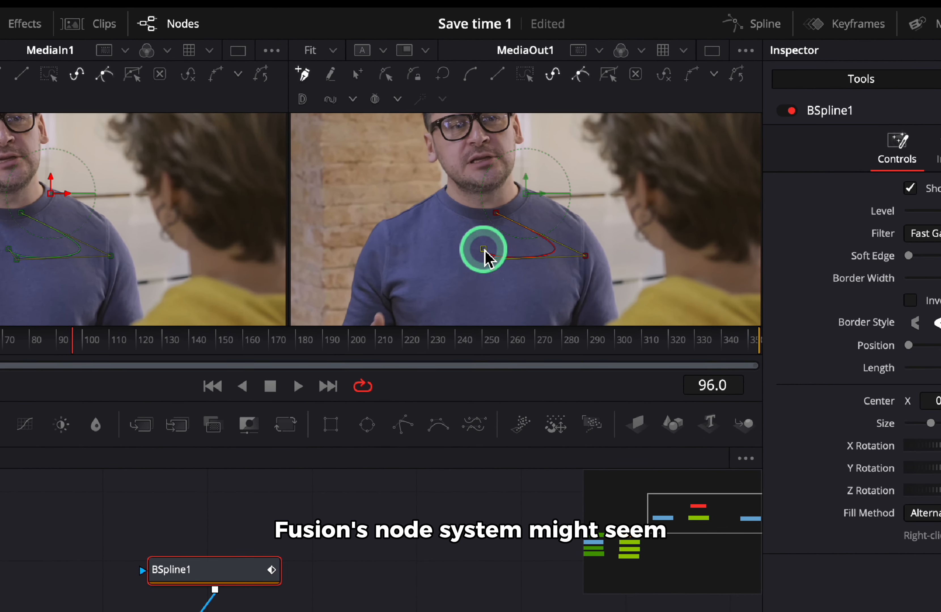
{"action": "left_click", "coordinate": [495, 207]}
{"action": "left_click", "coordinate": [552, 251]}
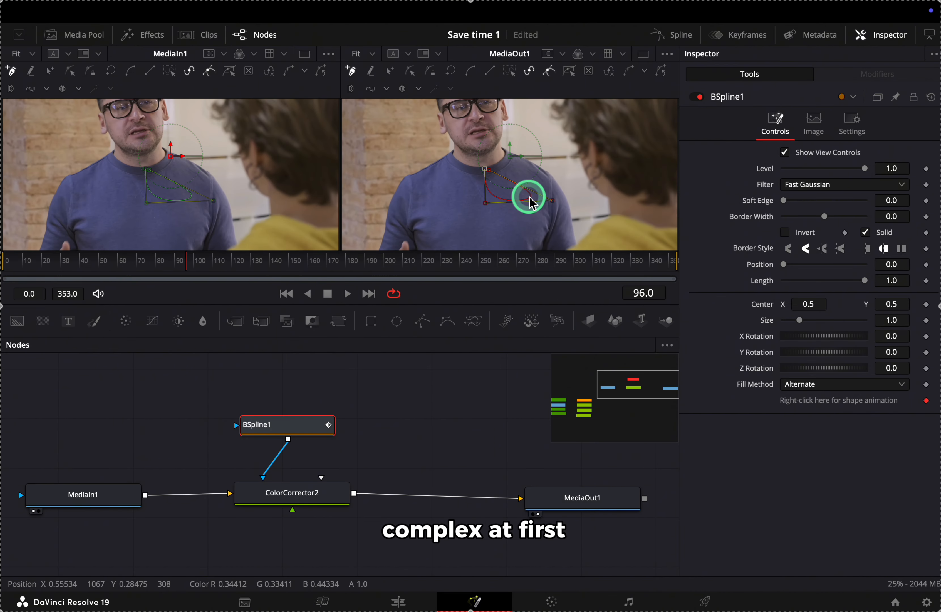
Pull an extra control point to reshape the BSpline, then hide the Inspector panel
{"action": "scroll", "coordinate": [505, 177], "scroll_direction": "up", "scroll_amount": 2}
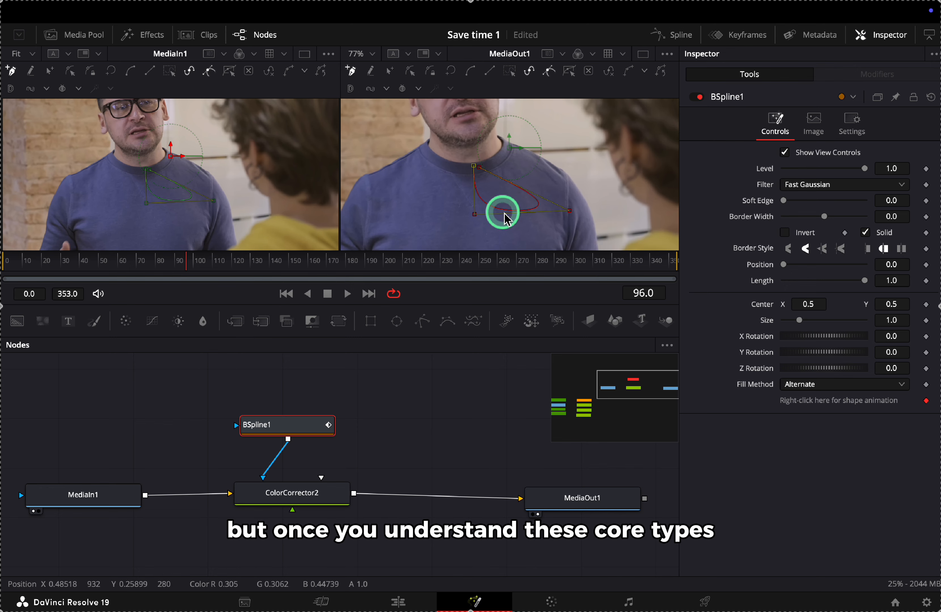
{"action": "left_click_drag", "start_coordinate": [529, 173], "coordinate": [544, 171]}
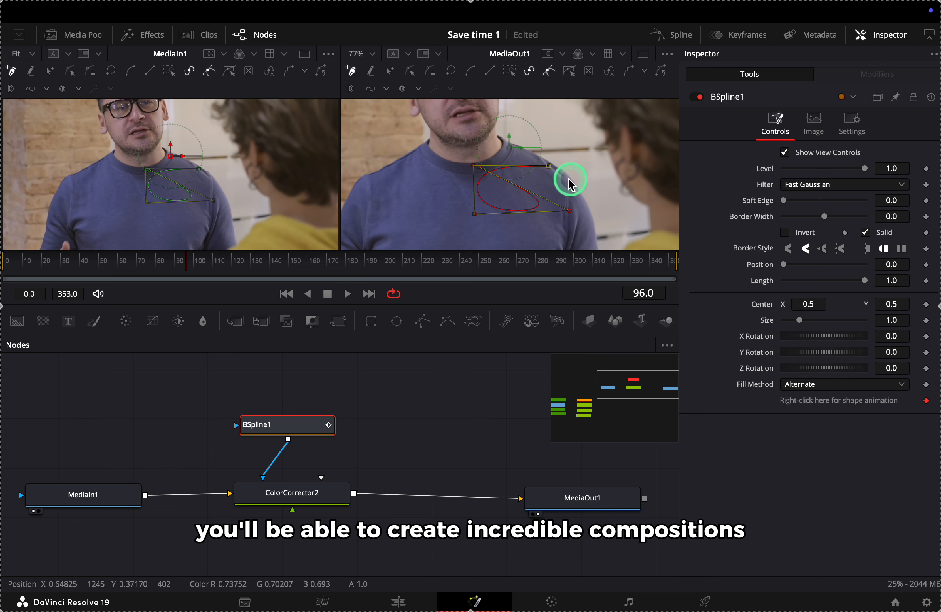
{"action": "scroll", "coordinate": [634, 205], "scroll_direction": "down", "scroll_amount": 2}
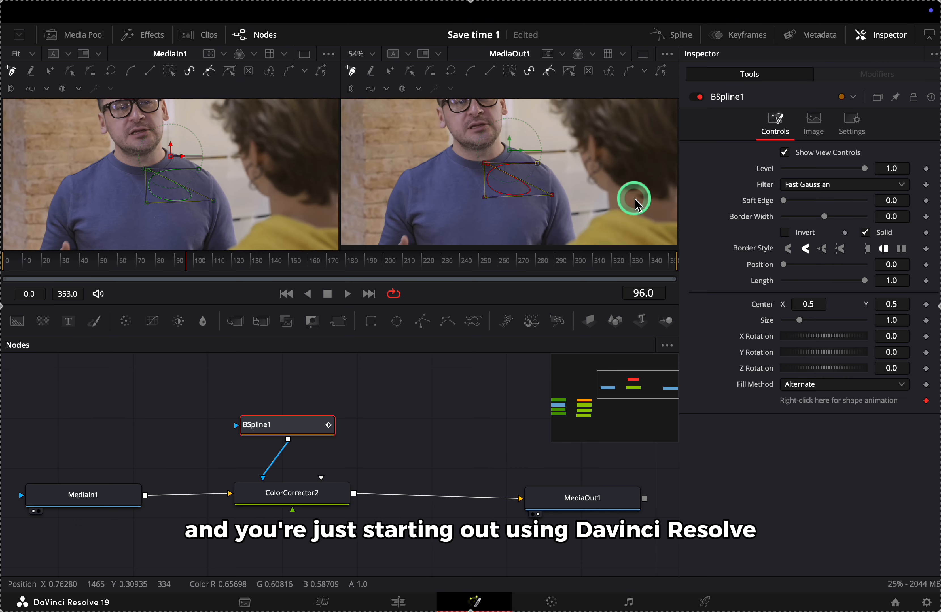
{"action": "left_click", "coordinate": [876, 43]}
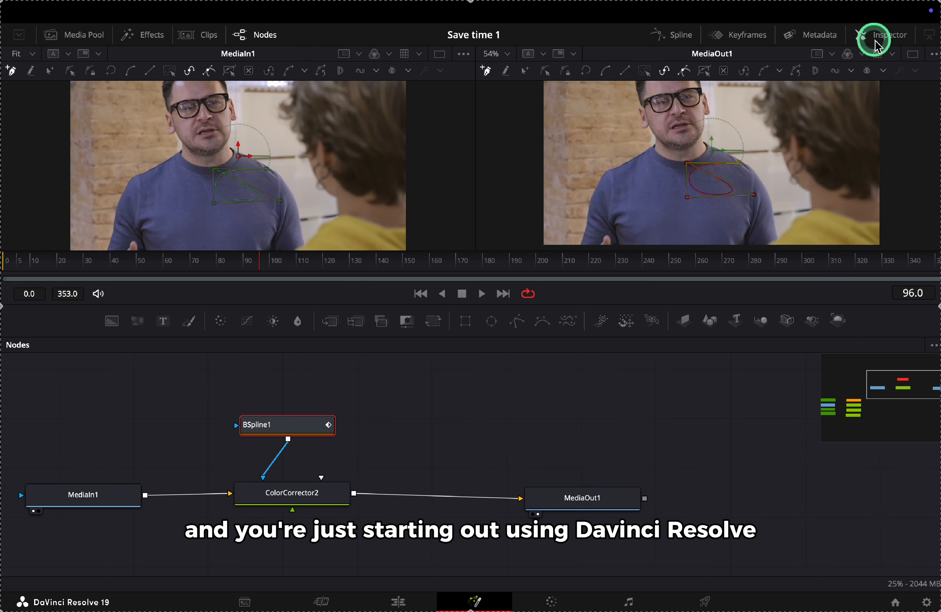